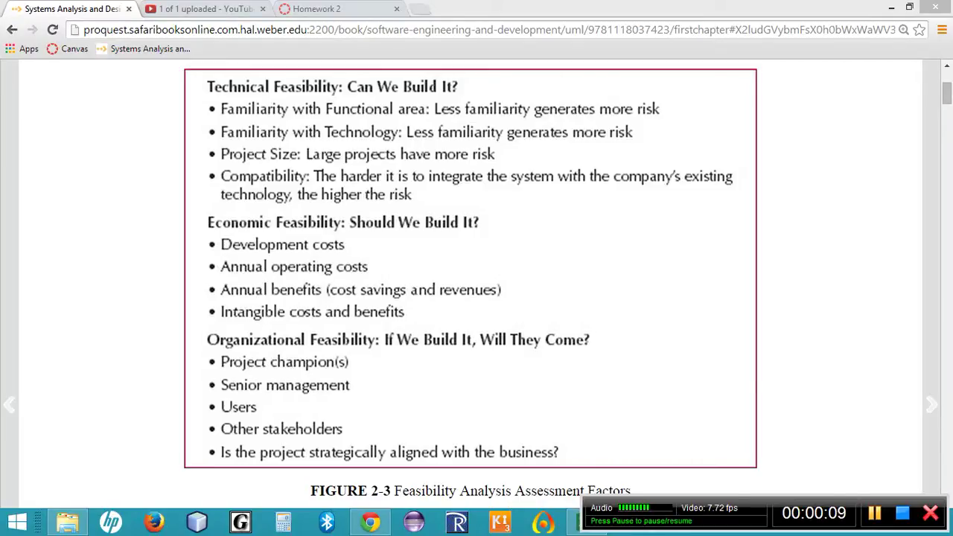
Bring Figure 2-5's table into view: total benefits 638,000, development costs 1,632,295, operational costs 185,788.
{"action": "key", "text": "Pause"}
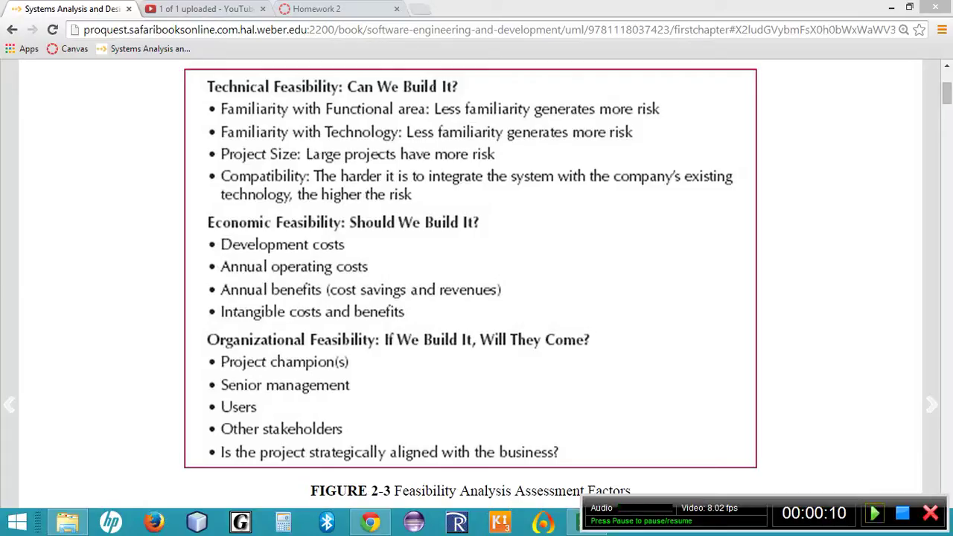
{"action": "key", "text": "Pause"}
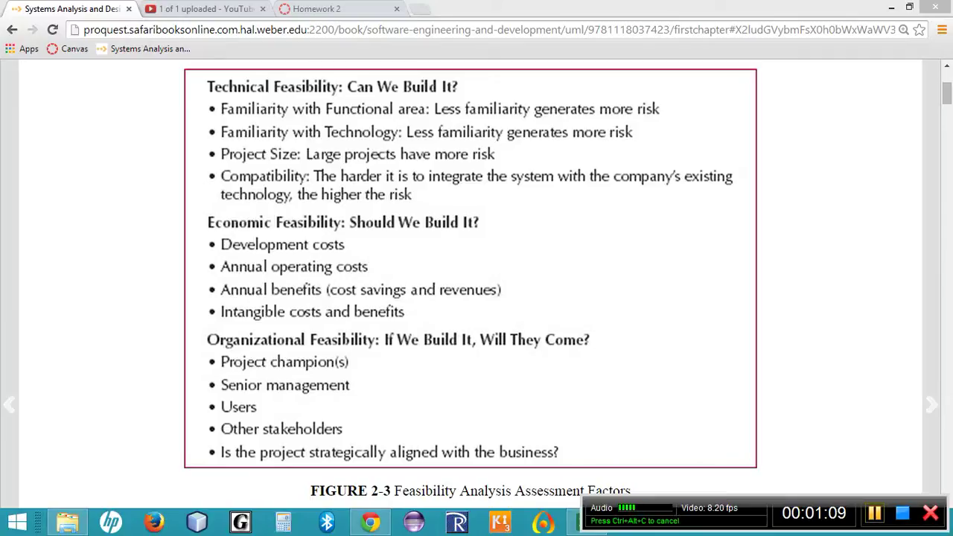
{"action": "key", "text": "Pause"}
{"action": "key", "text": "Pause"}
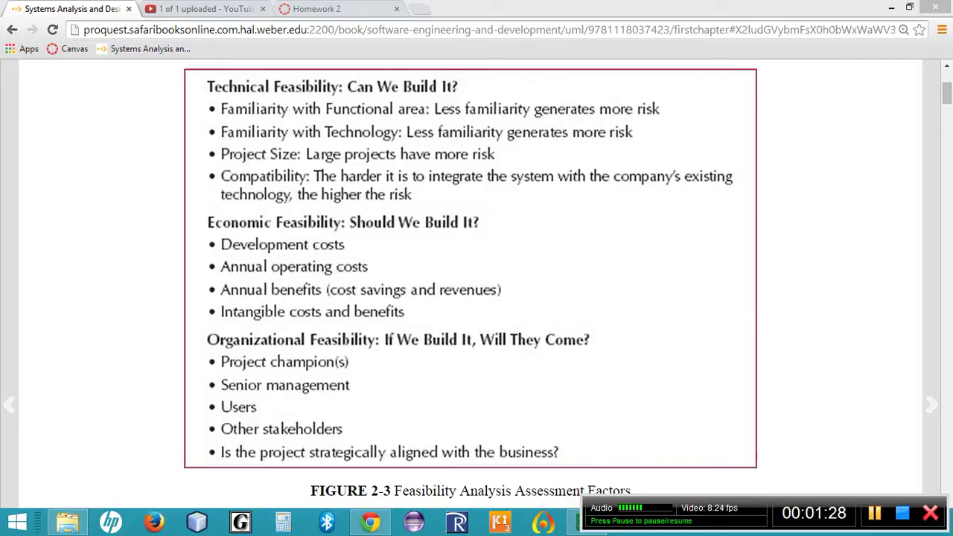
{"action": "key", "text": "Pause"}
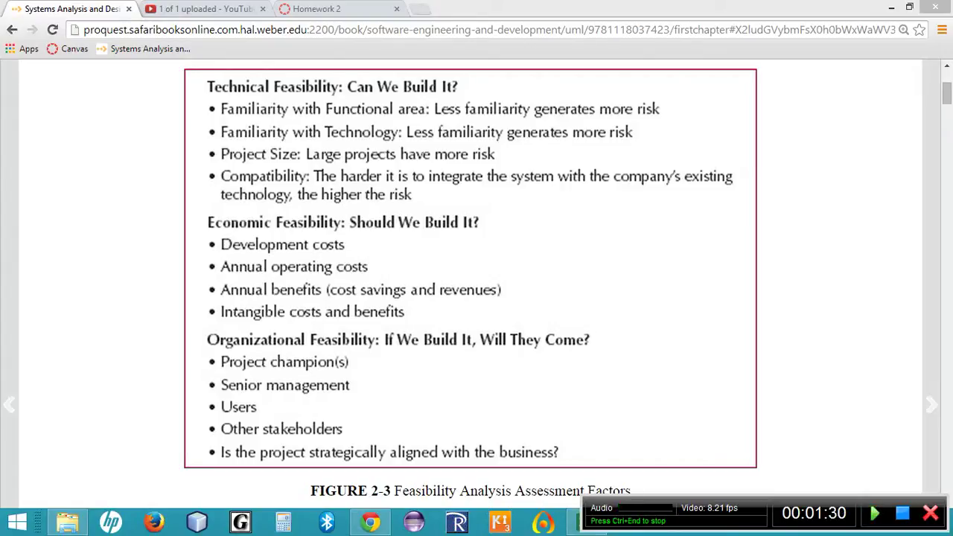
{"action": "key", "text": "Pause"}
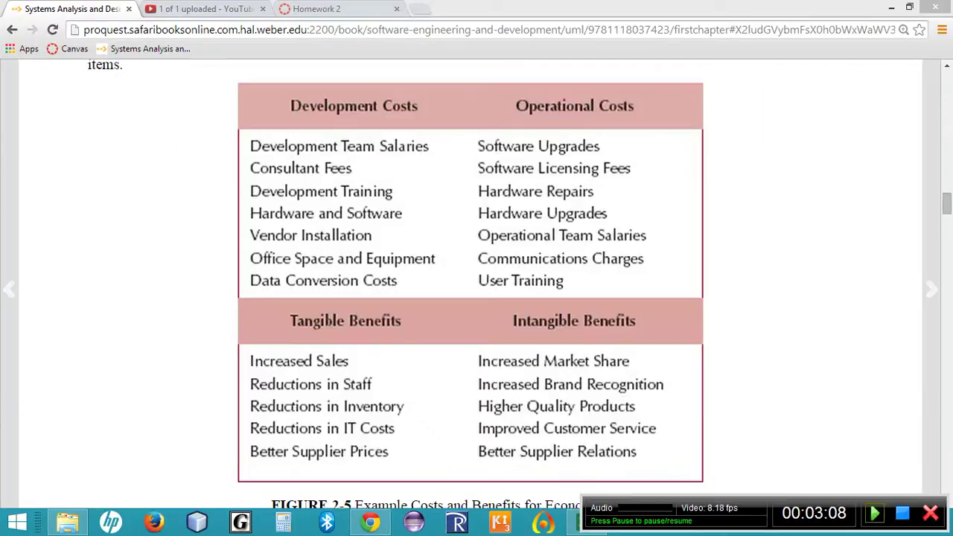
{"action": "key", "text": "Pause"}
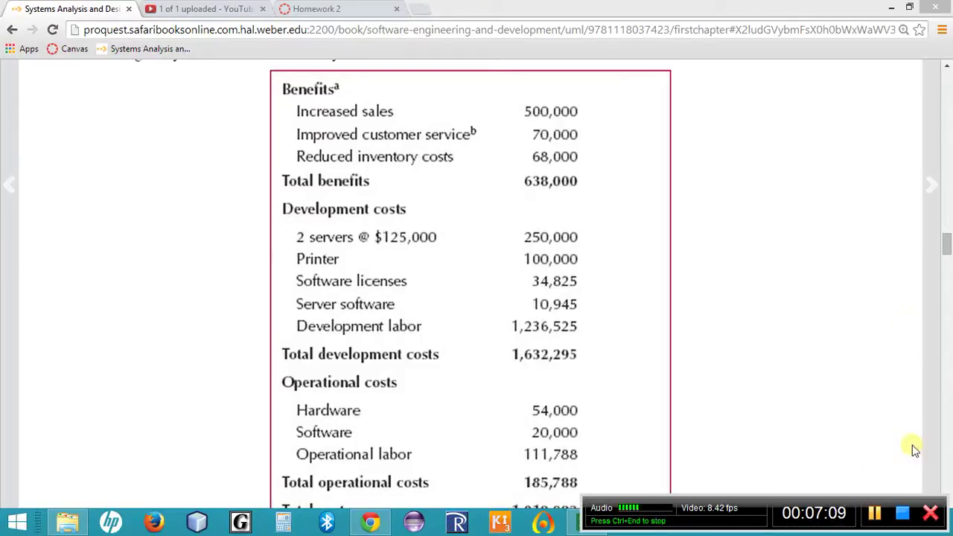
Check the book's 2011–2015 NPV and ROI table, then switch to Cost_Benefit.xlsx in Excel.
{"action": "left_click", "coordinate": [875, 515]}
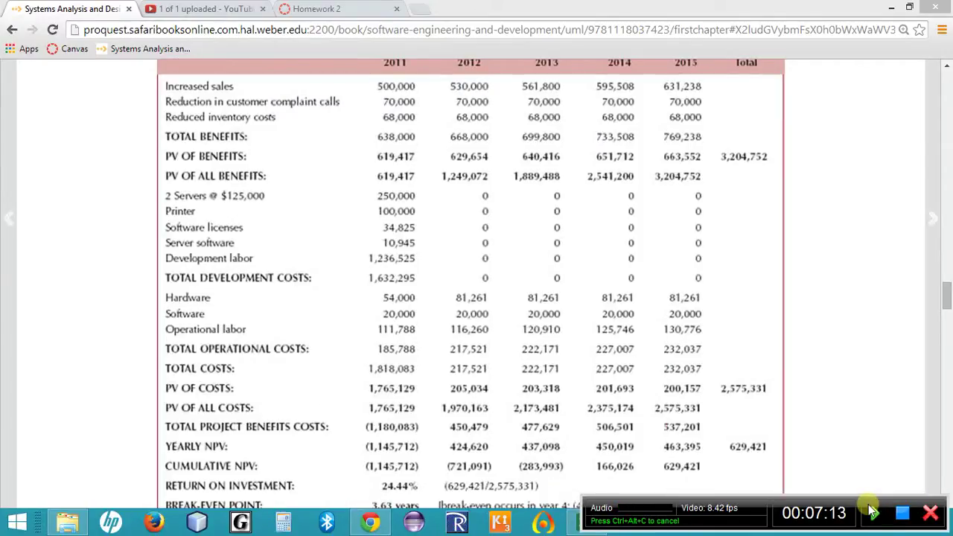
{"action": "left_click", "coordinate": [873, 512]}
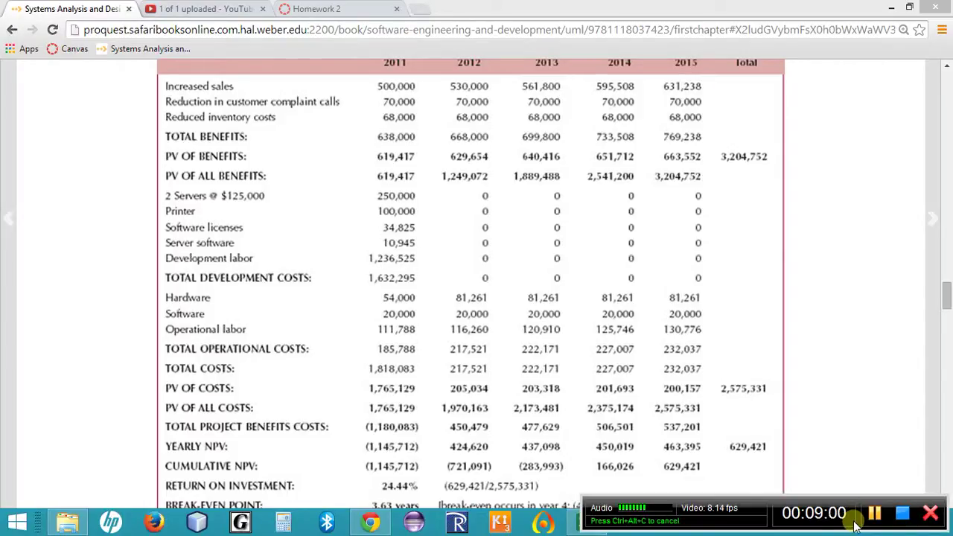
{"action": "key", "text": "alt+Tab"}
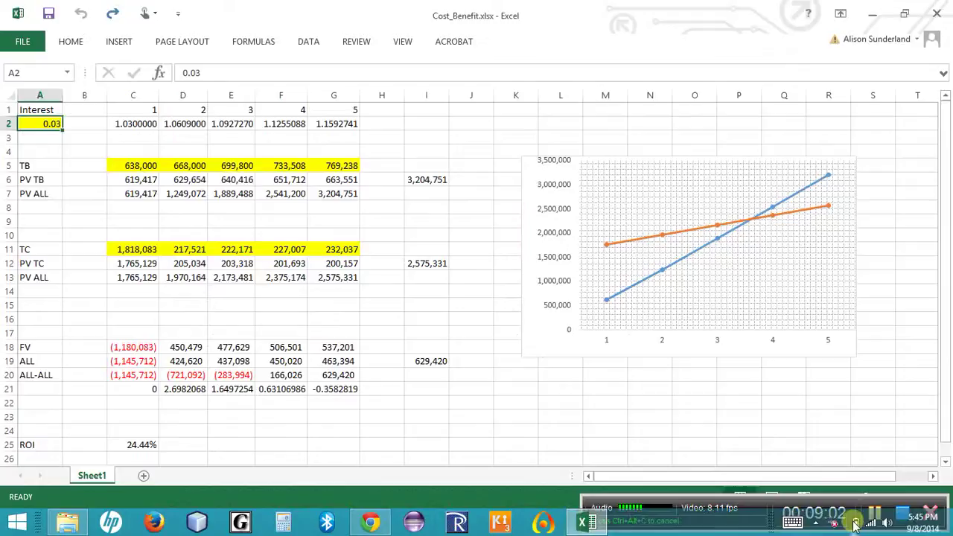
{"action": "key", "text": "alt+Tab"}
{"action": "key", "text": "alt+Tab"}
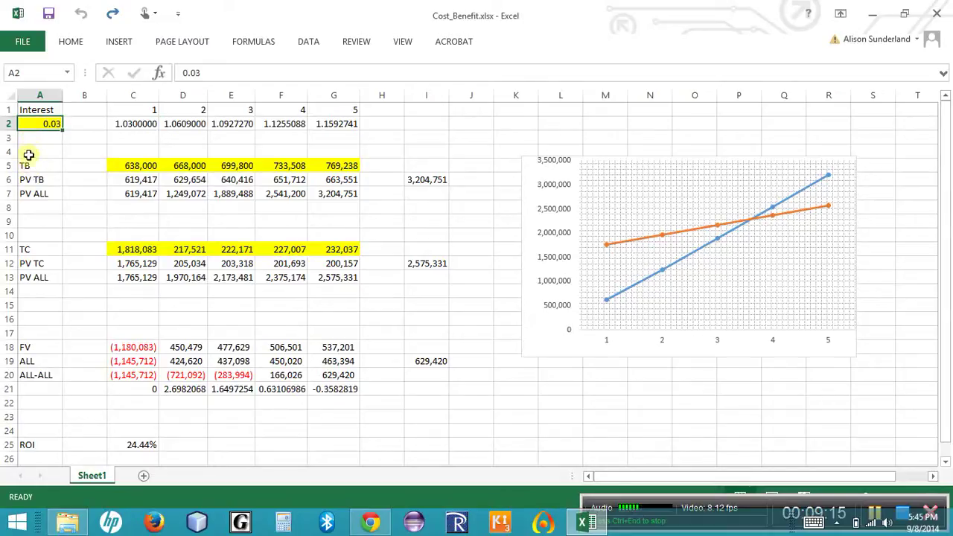
{"action": "left_click", "coordinate": [28, 153]}
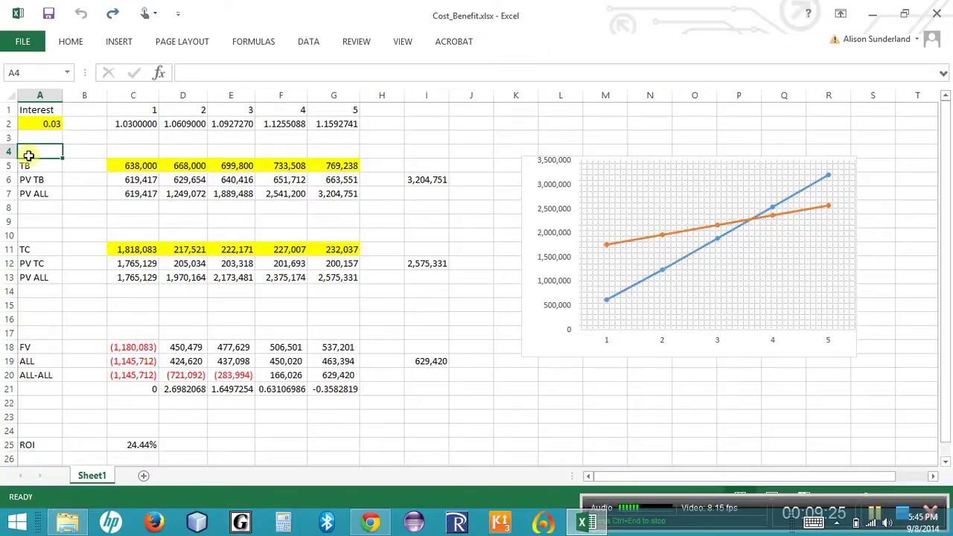
{"action": "left_click", "coordinate": [128, 151]}
{"action": "left_click", "coordinate": [176, 149]}
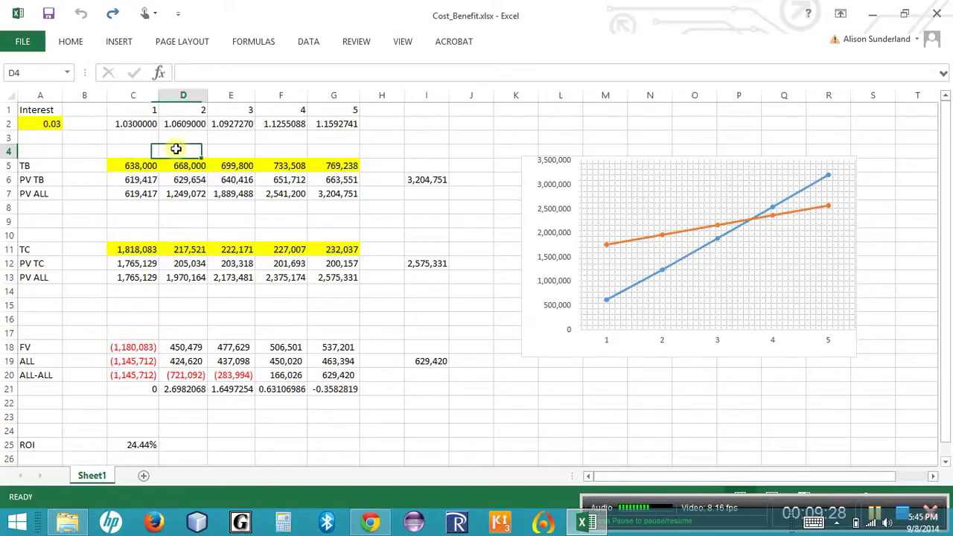
{"action": "left_click", "coordinate": [230, 147]}
{"action": "left_click", "coordinate": [288, 147]}
{"action": "left_click", "coordinate": [326, 147]}
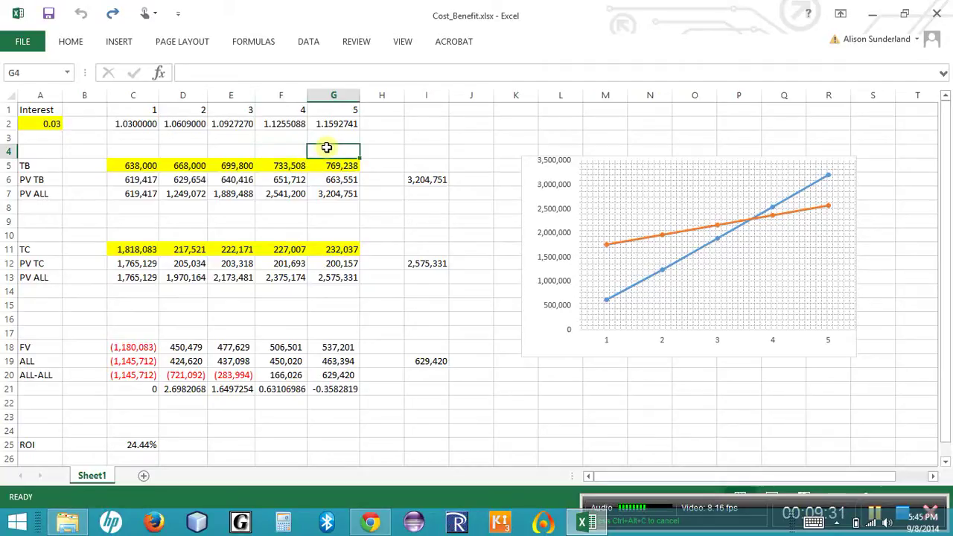
{"action": "left_click", "coordinate": [146, 167]}
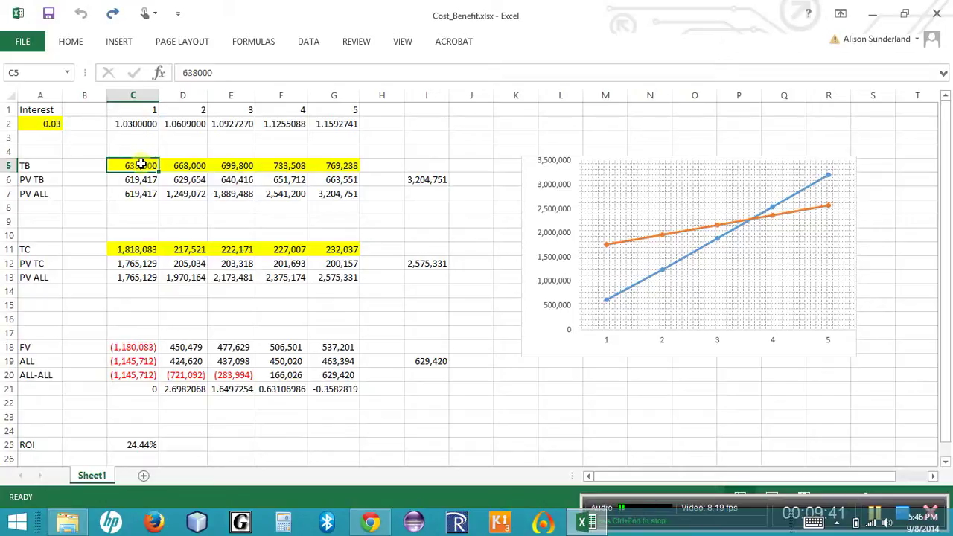
{"action": "left_click", "coordinate": [34, 252]}
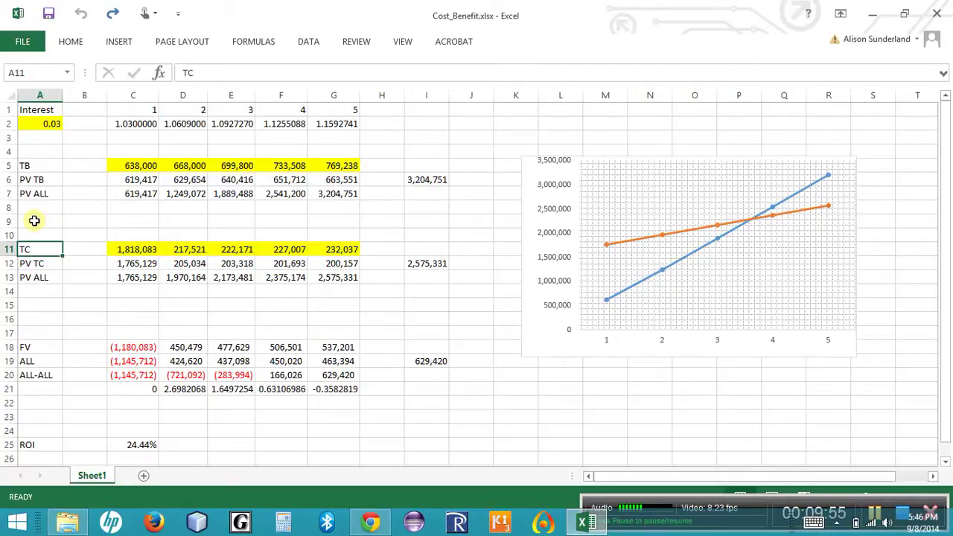
{"action": "left_click", "coordinate": [35, 220]}
{"action": "left_click", "coordinate": [127, 221]}
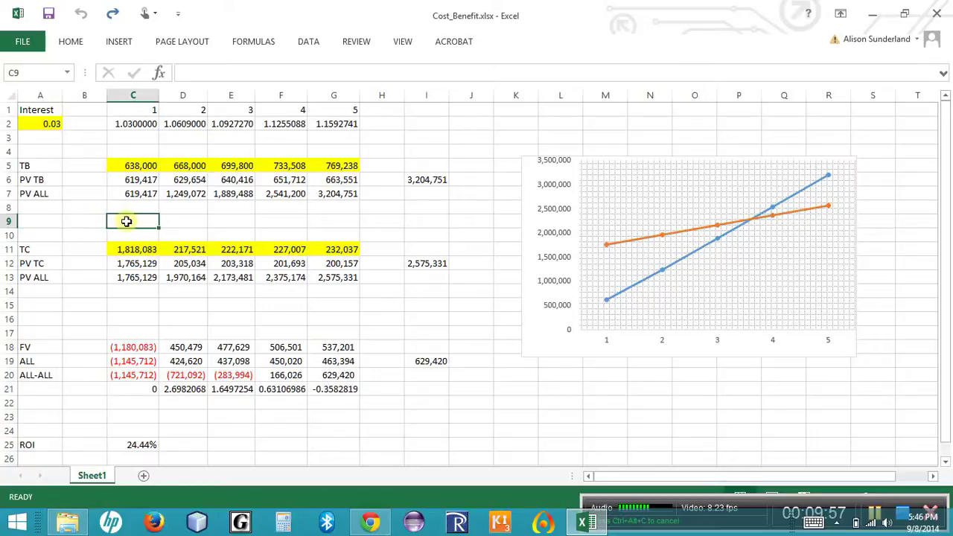
{"action": "left_click", "coordinate": [190, 217]}
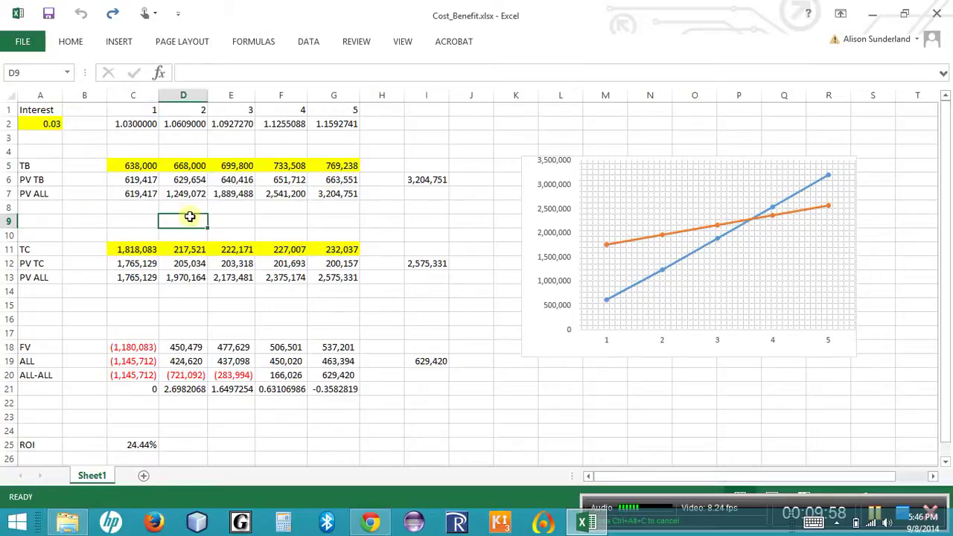
{"action": "left_click", "coordinate": [238, 217]}
{"action": "left_click", "coordinate": [282, 220]}
{"action": "left_click", "coordinate": [328, 221]}
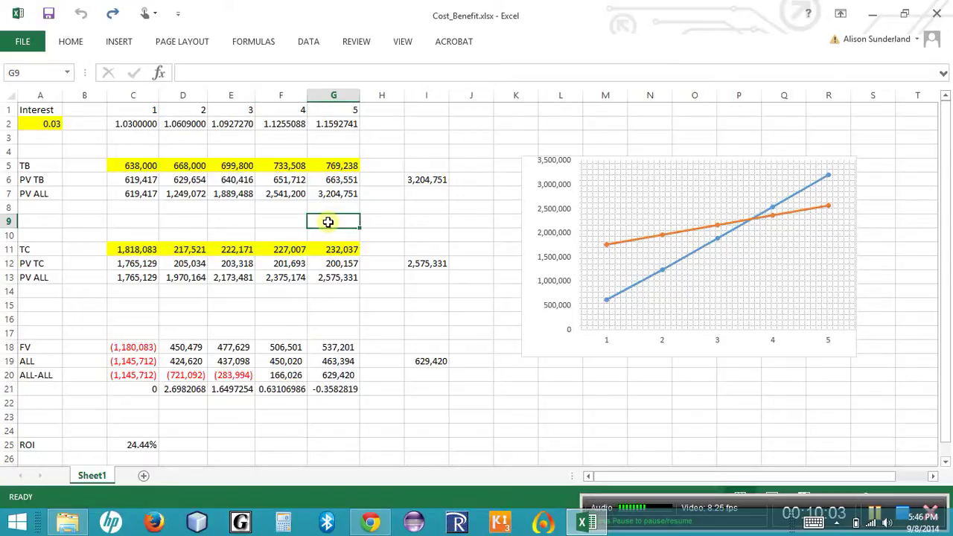
{"action": "left_click", "coordinate": [122, 253]}
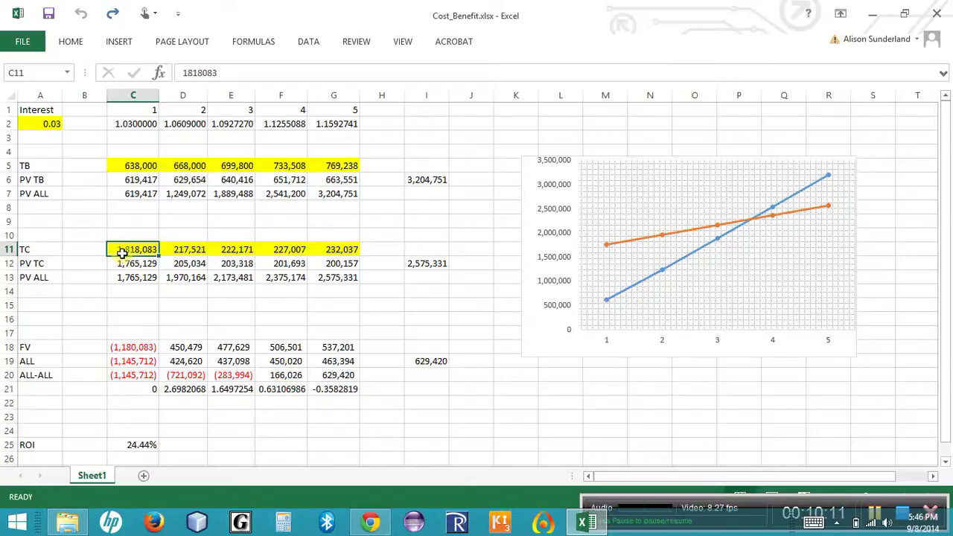
{"action": "left_click", "coordinate": [872, 514]}
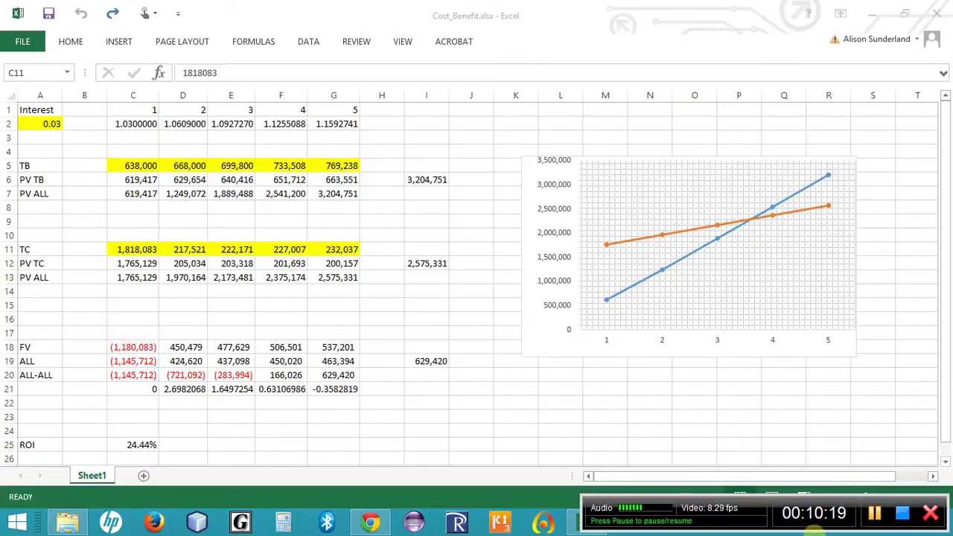
{"action": "left_click", "coordinate": [142, 443]}
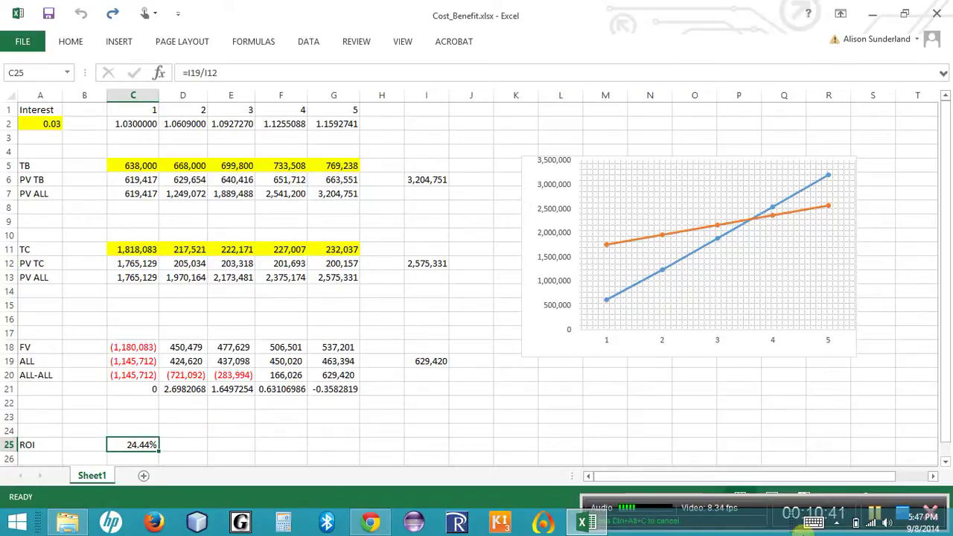
{"action": "left_click", "coordinate": [876, 518]}
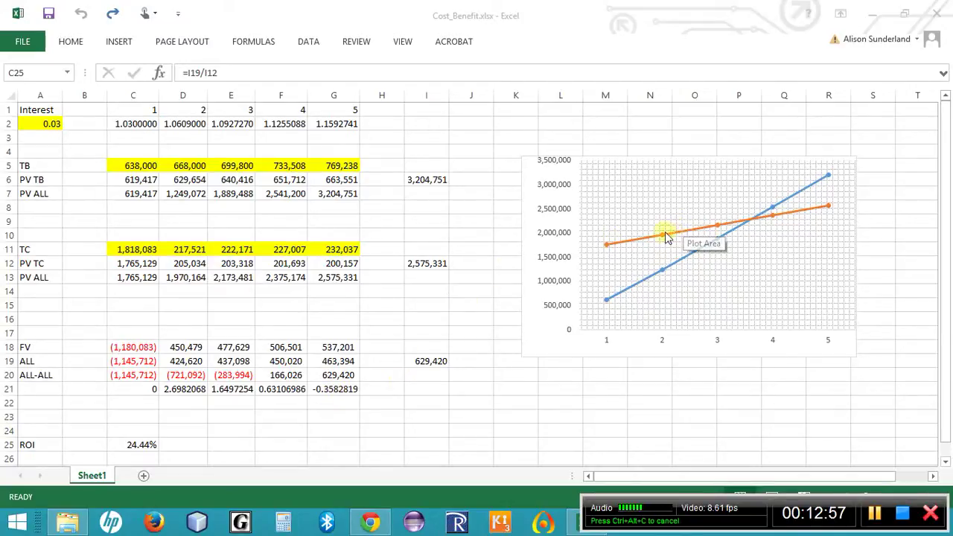
{"action": "mouse_move", "coordinate": [663, 237]}
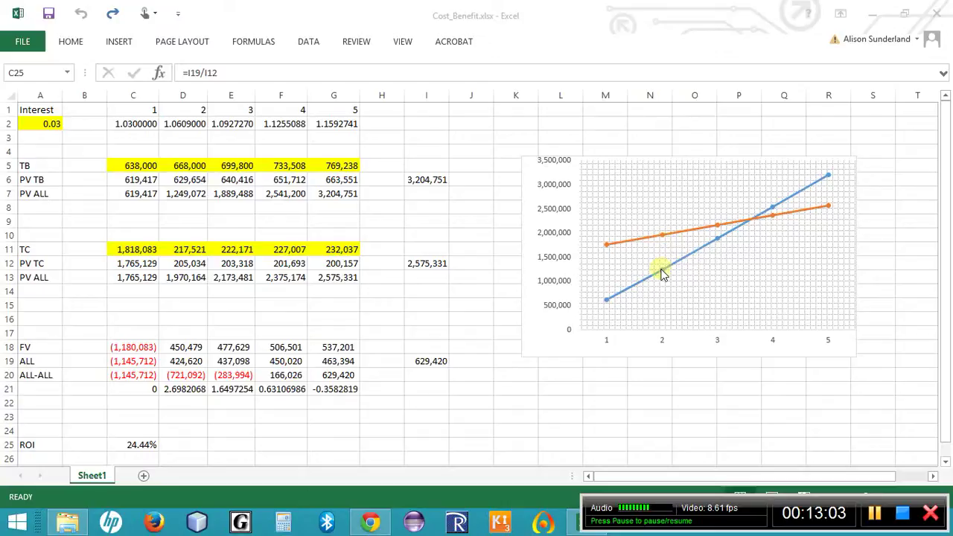
{"action": "mouse_move", "coordinate": [662, 273]}
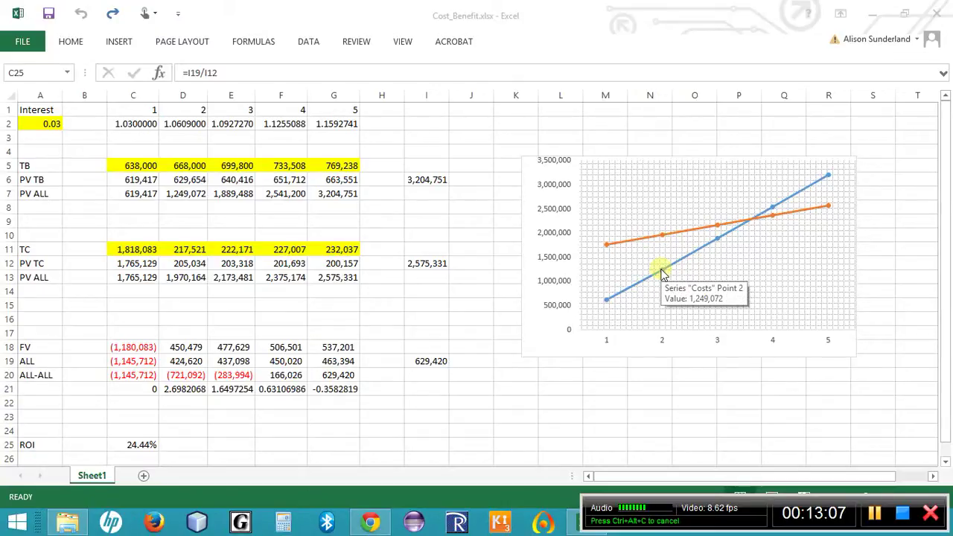
{"action": "mouse_move", "coordinate": [749, 225]}
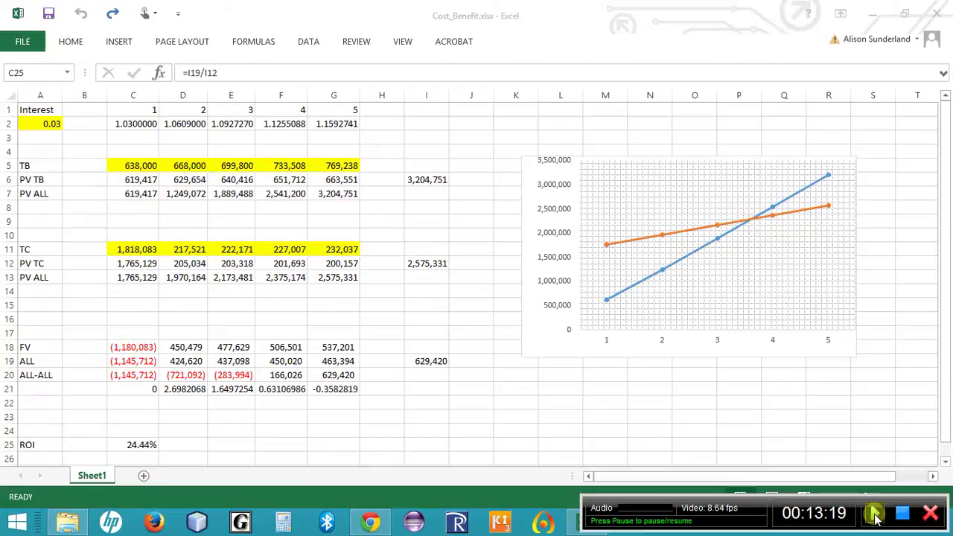
{"action": "left_click", "coordinate": [875, 514]}
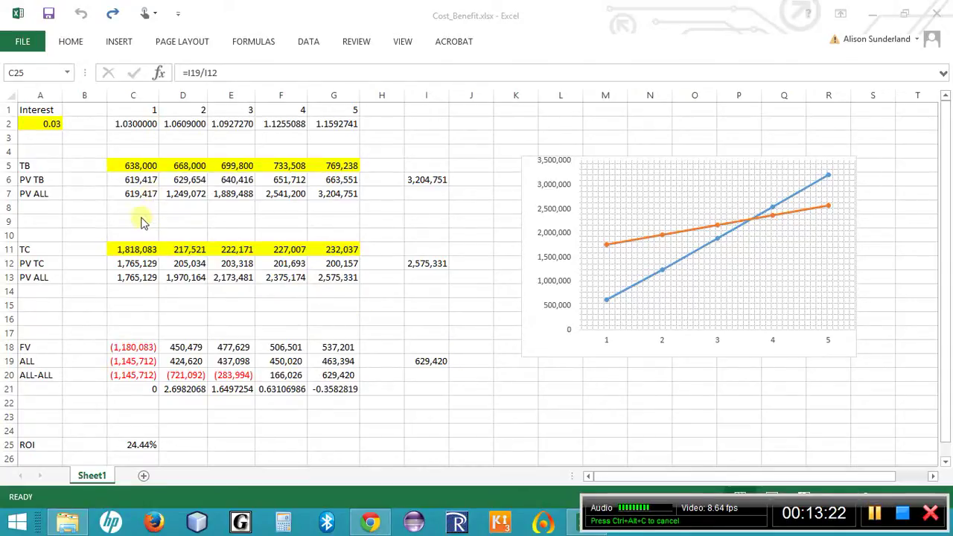
{"action": "left_click", "coordinate": [141, 164]}
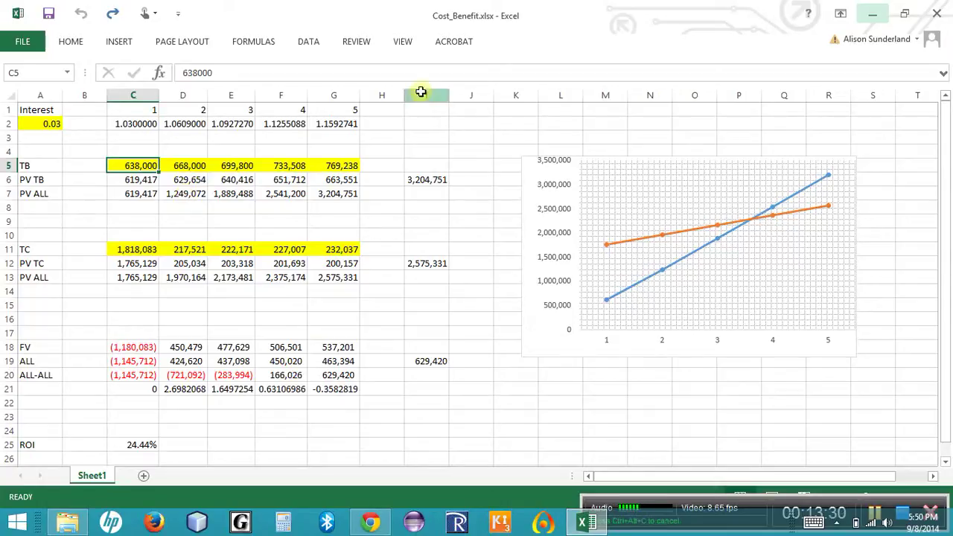
{"action": "left_click", "coordinate": [131, 252]}
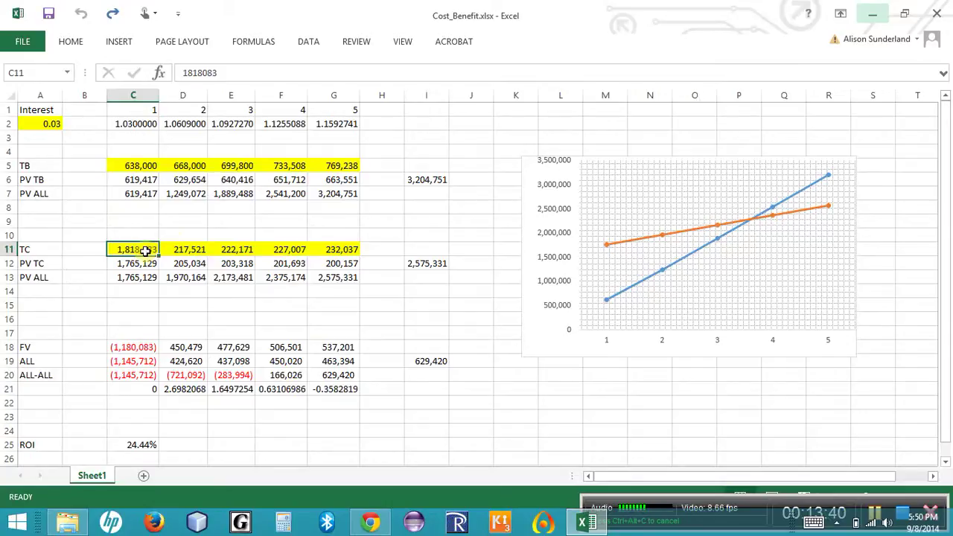
{"action": "left_click", "coordinate": [142, 165]}
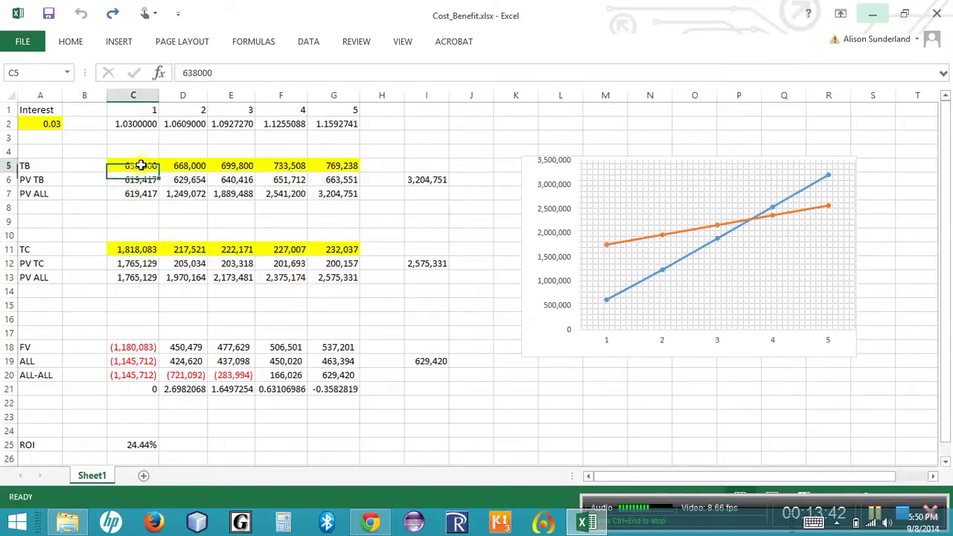
Enter 200,000 as the year 1 benefit in C5, correcting the mistyped 20,000.
{"action": "left_click", "coordinate": [179, 165]}
{"action": "left_click", "coordinate": [149, 165]}
{"action": "type", "text": "2"}
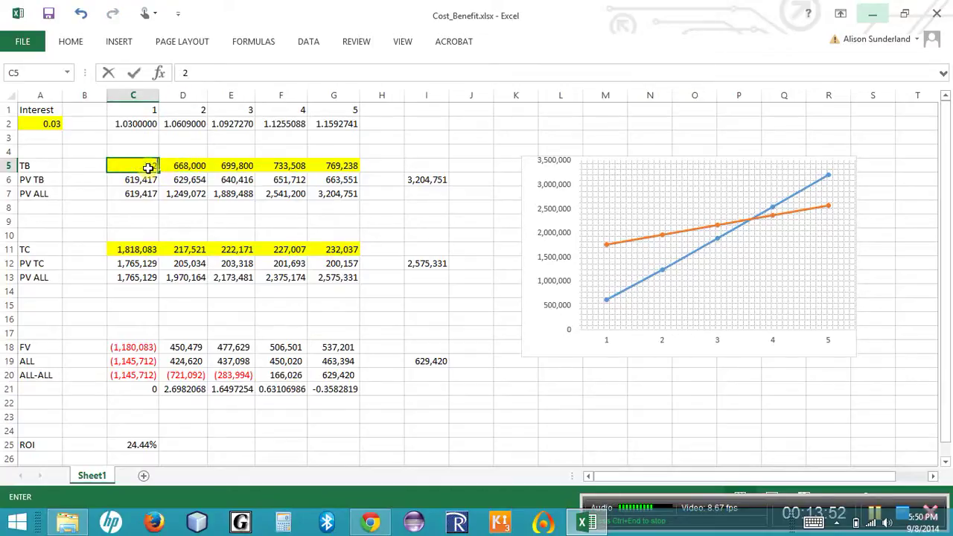
{"action": "type", "text": "0000"}
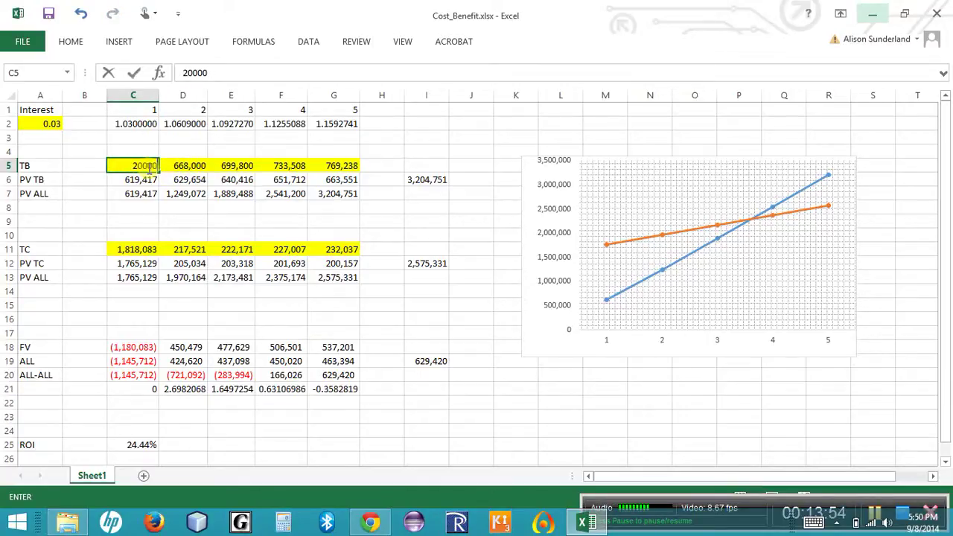
{"action": "key", "text": "Tab"}
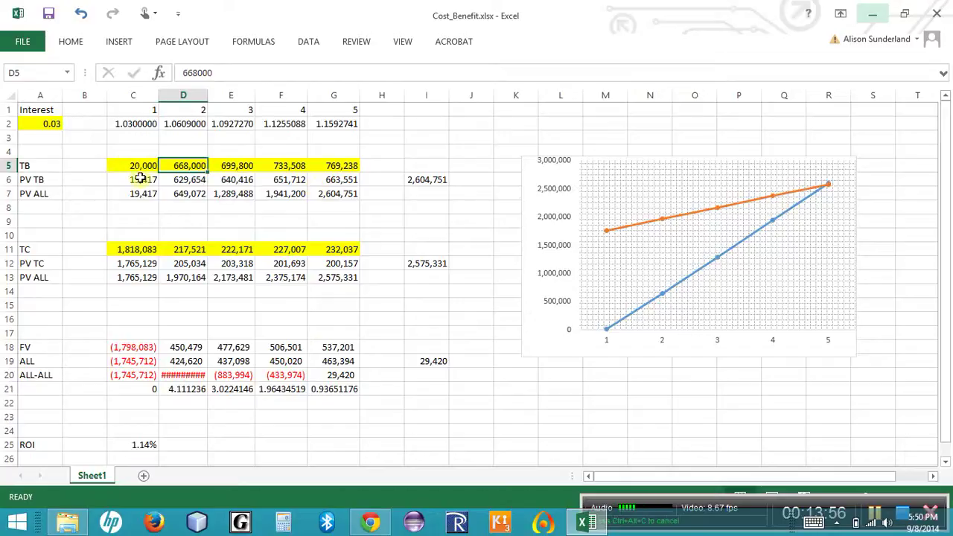
{"action": "left_click", "coordinate": [134, 165]}
{"action": "type", "text": "200"}
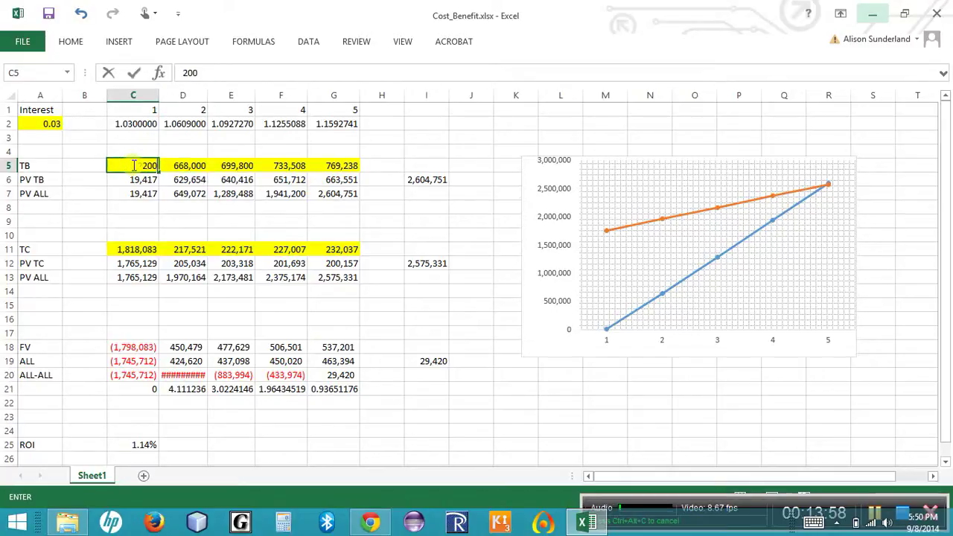
{"action": "type", "text": ",0000"}
{"action": "key", "text": "Tab"}
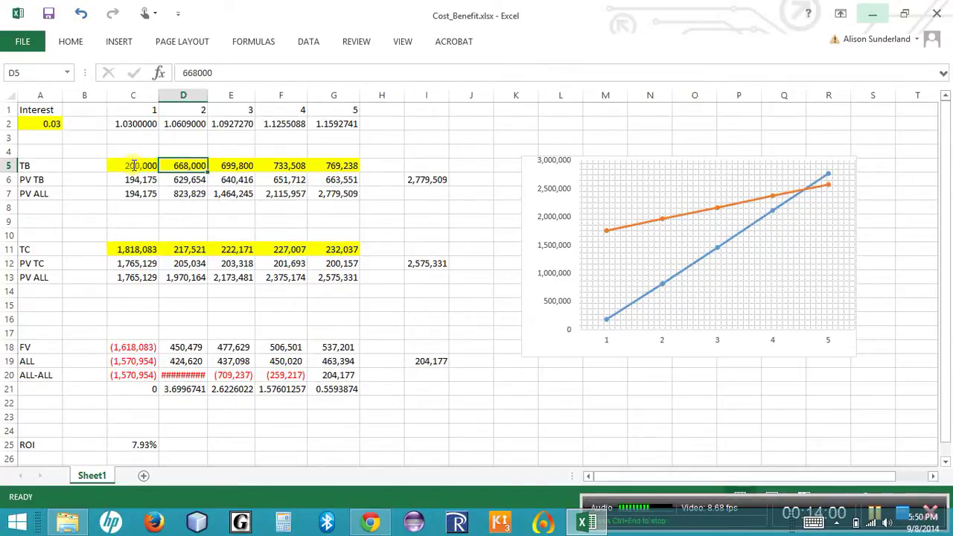
Enter year 2 and 3 benefits of 200,000 and 210,000, removing the extra zero in year 3.
{"action": "type", "text": "200000"}
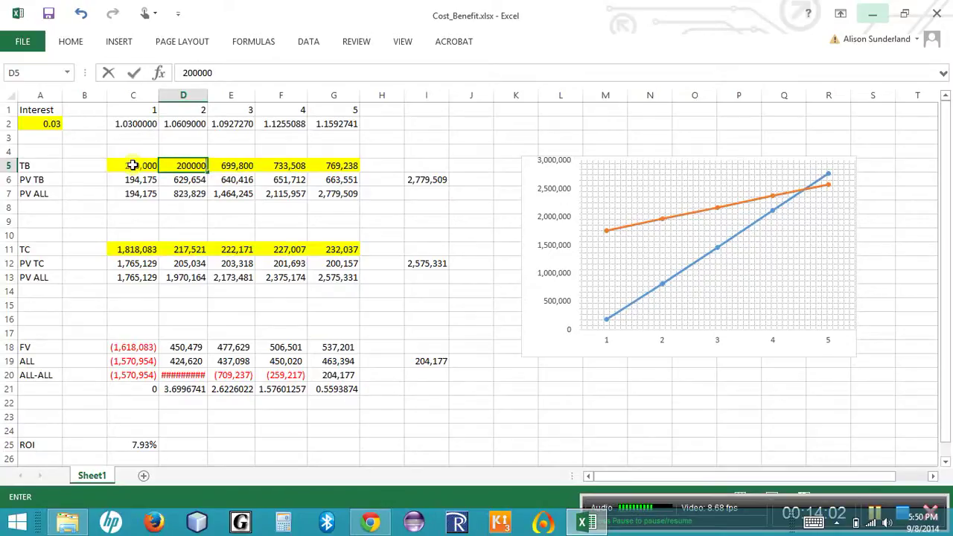
{"action": "key", "text": "Tab"}
{"action": "type", "text": "2,100,0"}
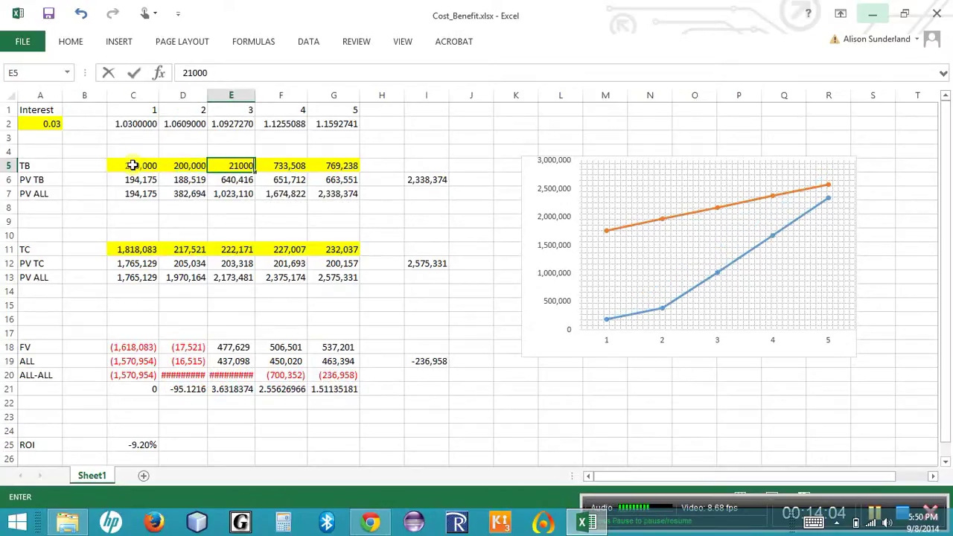
{"action": "type", "text": "00"}
{"action": "key", "text": "Tab"}
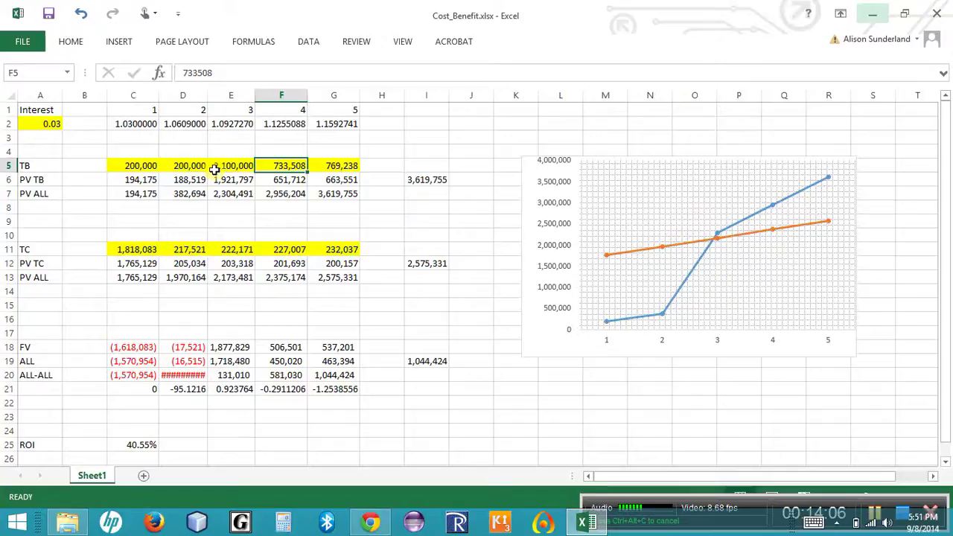
{"action": "left_click", "coordinate": [214, 167]}
{"action": "left_click", "coordinate": [229, 74]}
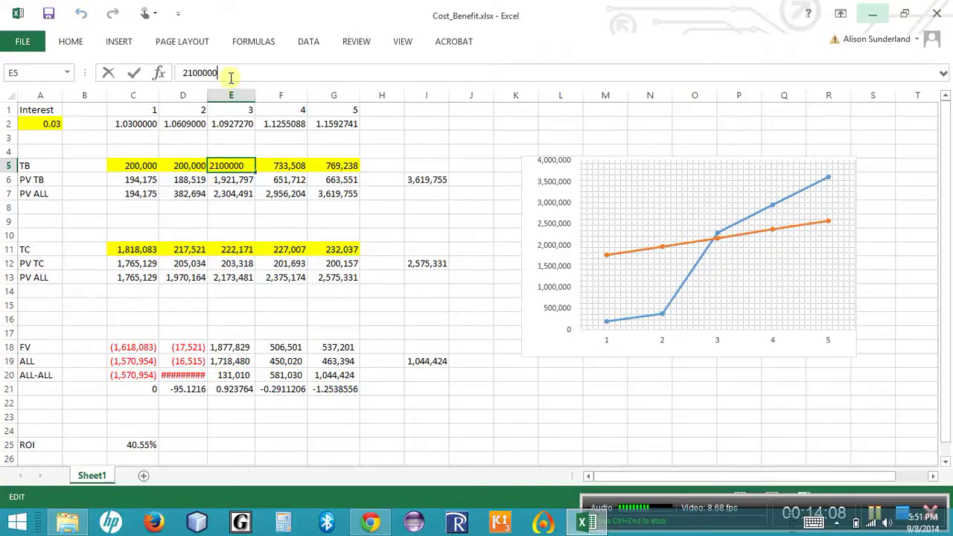
{"action": "key", "text": "BackSpace"}
{"action": "key", "text": "Return"}
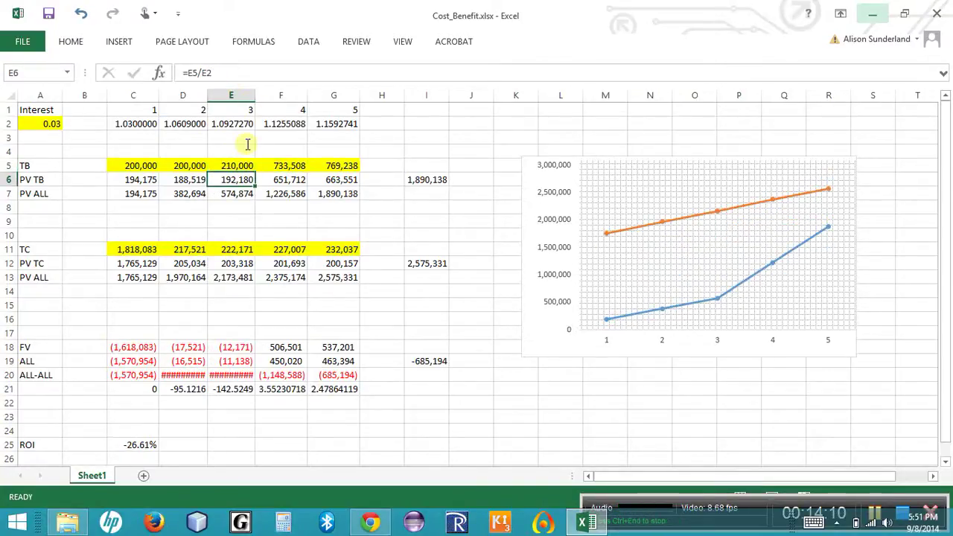
Enter 210,000 as the year 4 benefit in F5 and 210000 for the next year.
{"action": "left_click", "coordinate": [283, 165]}
{"action": "type", "text": "210,000"}
{"action": "key", "text": "Tab"}
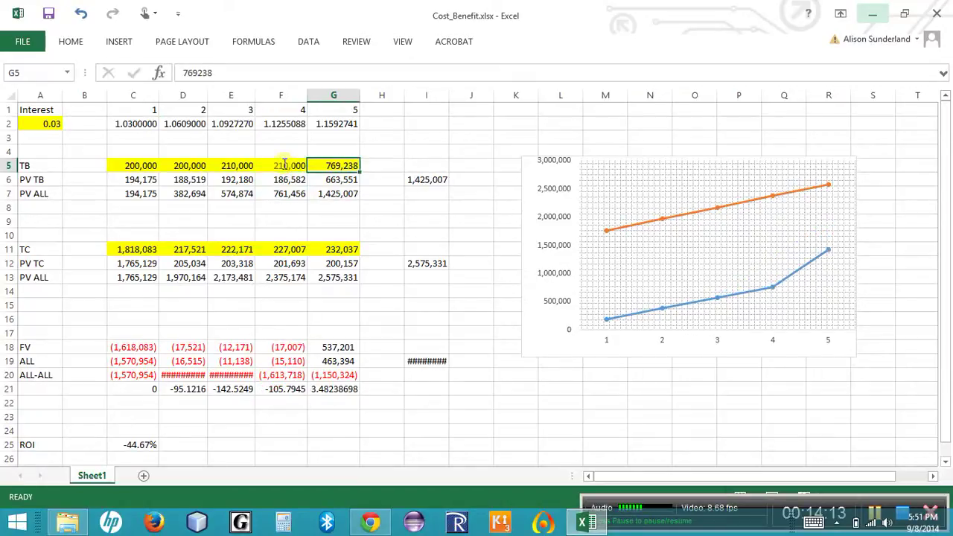
{"action": "type", "text": "210000"}
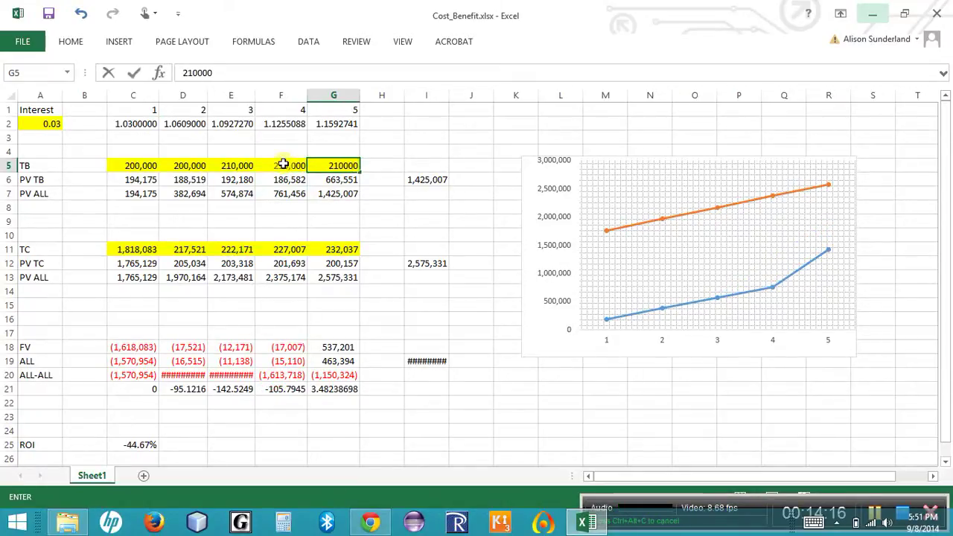
{"action": "key", "text": "Return"}
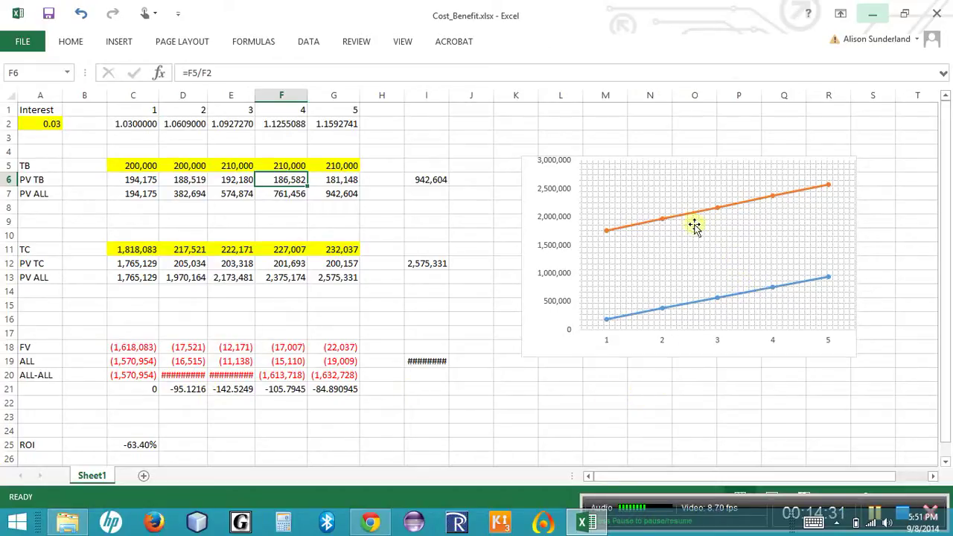
{"action": "mouse_move", "coordinate": [810, 192]}
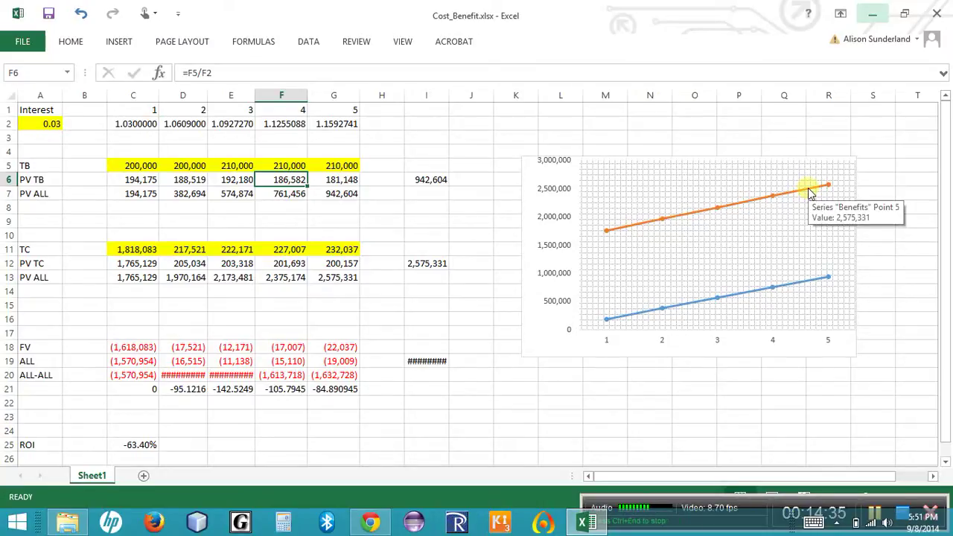
{"action": "mouse_move", "coordinate": [791, 290]}
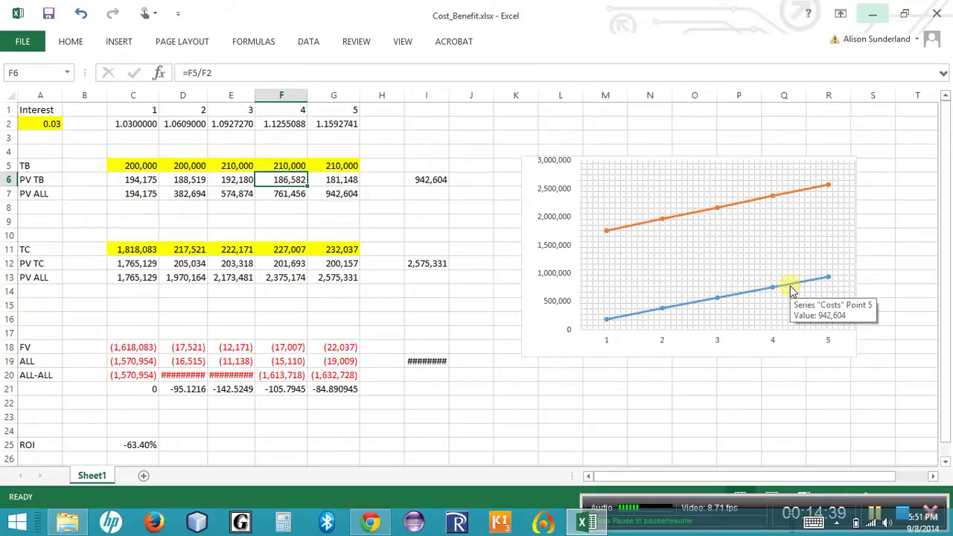
{"action": "left_click", "coordinate": [132, 248]}
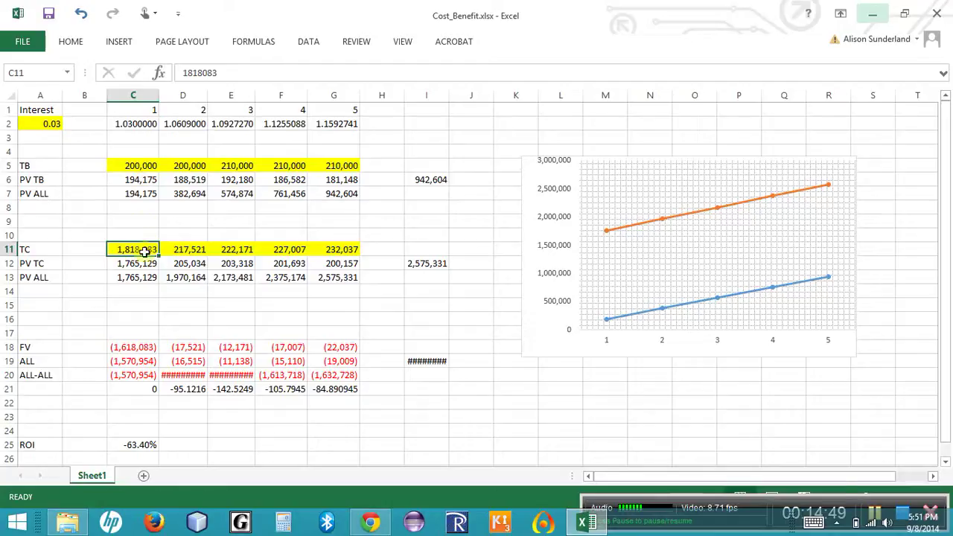
Check the C12 present-value cost formula and set the year 1 total cost to 200,000.
{"action": "key", "text": "Down"}
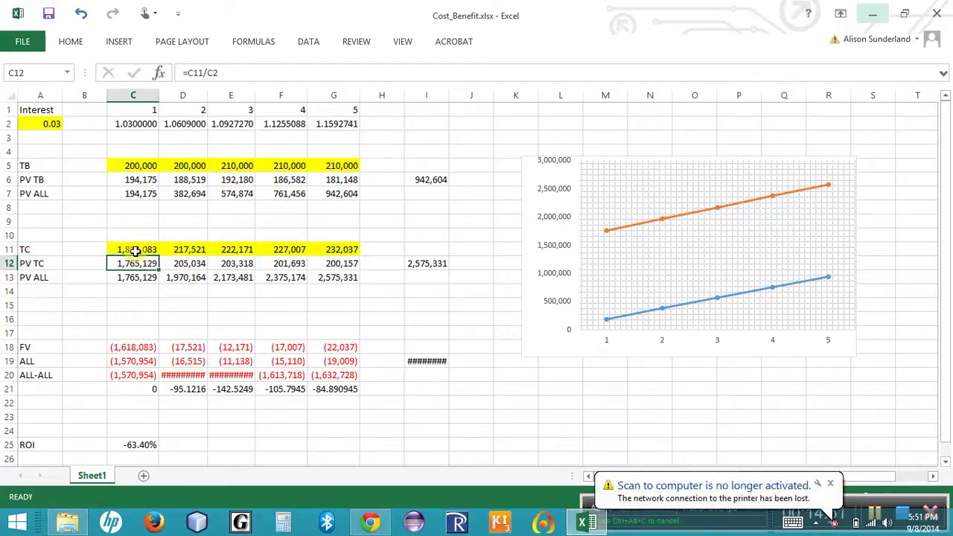
{"action": "left_click", "coordinate": [135, 251]}
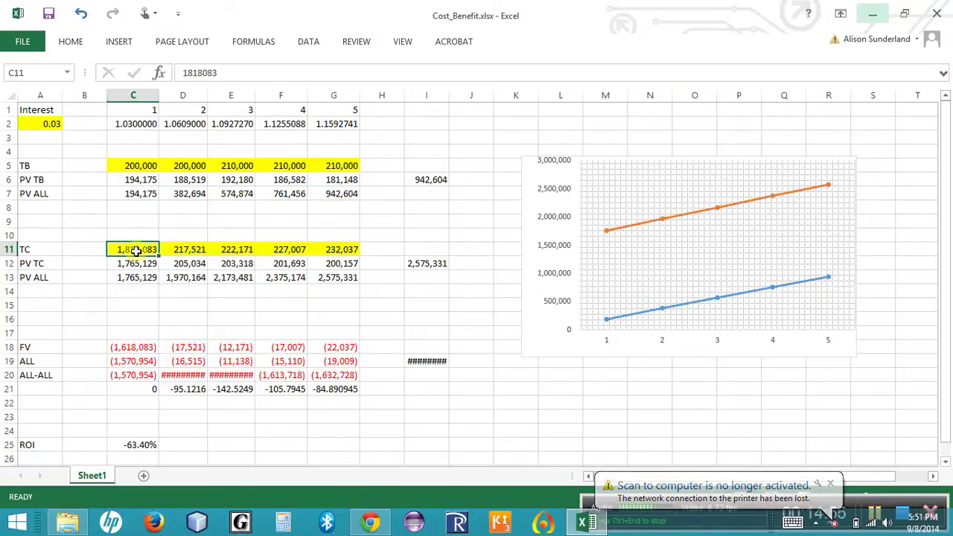
{"action": "type", "text": "20000"}
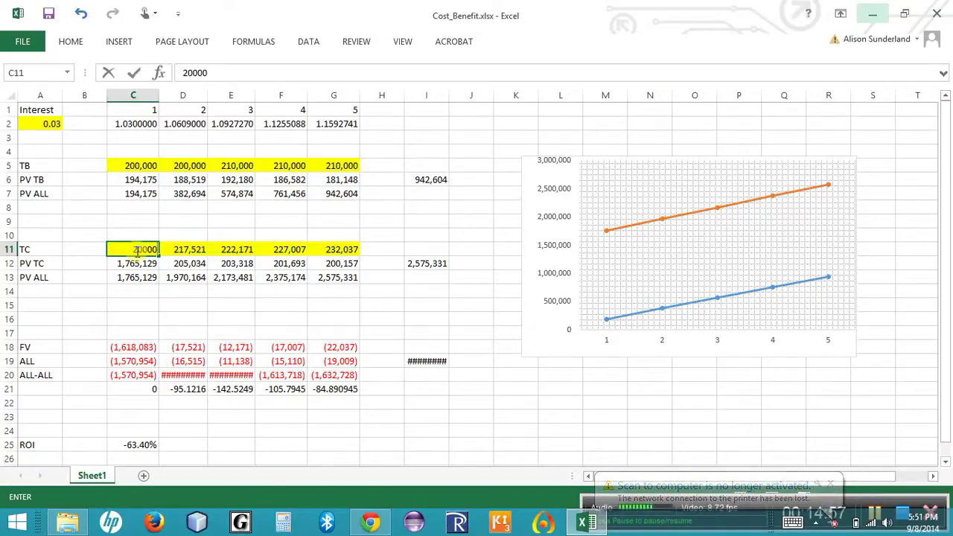
{"action": "key", "text": "Tab"}
{"action": "left_click", "coordinate": [142, 247]}
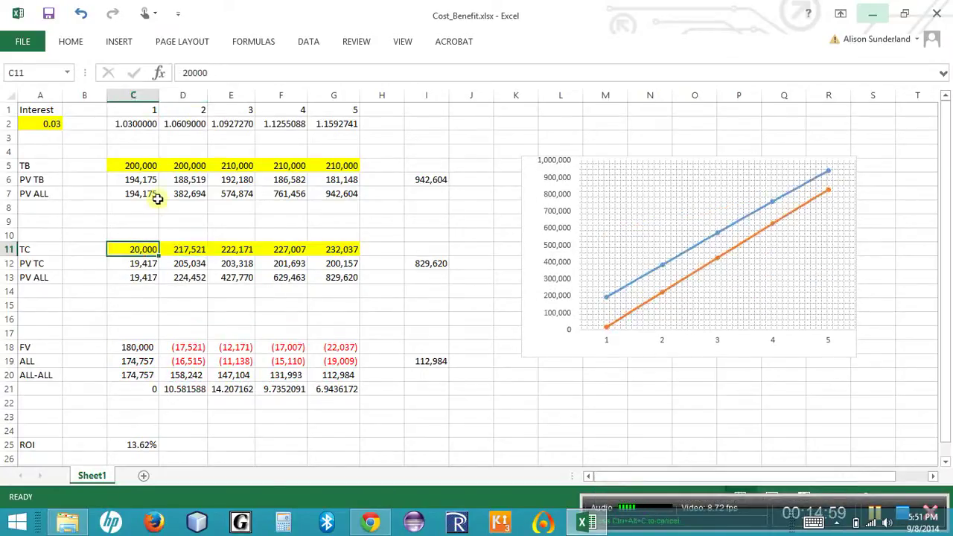
{"action": "left_click", "coordinate": [225, 73]}
{"action": "type", "text": "0"}
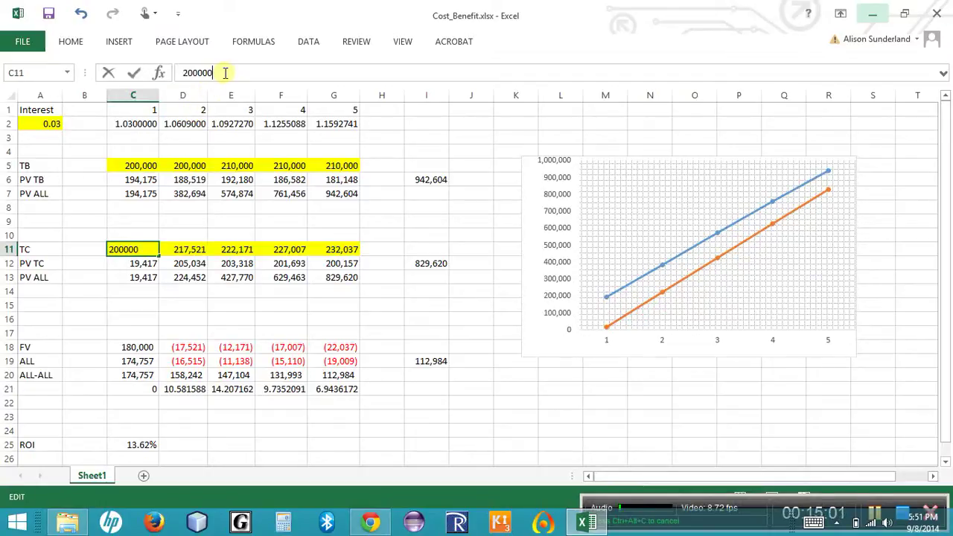
{"action": "key", "text": "ctrl+Return"}
{"action": "key", "text": "Return"}
Enter year 2 and 3 costs of 20,000 and 25,000 in D11 and E11.
{"action": "left_click", "coordinate": [183, 250]}
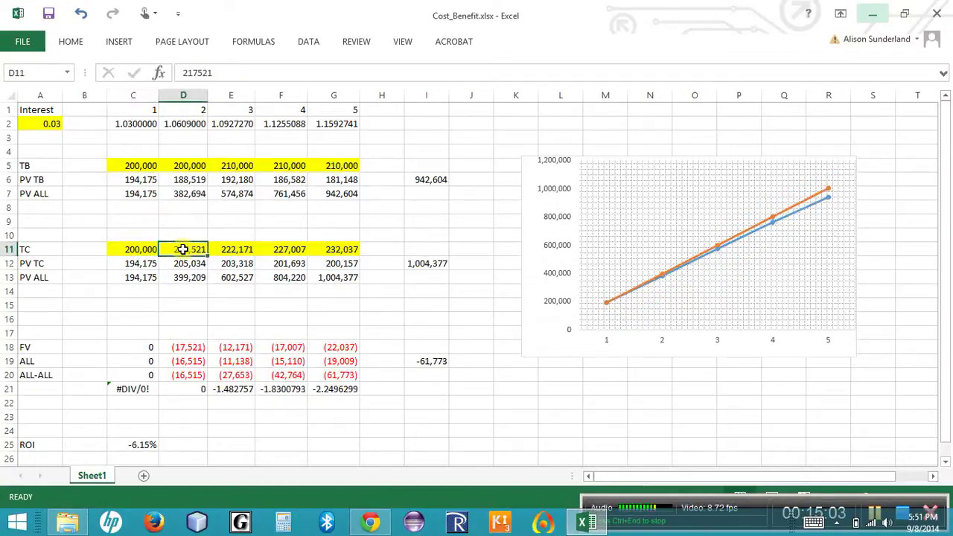
{"action": "type", "text": "20000"}
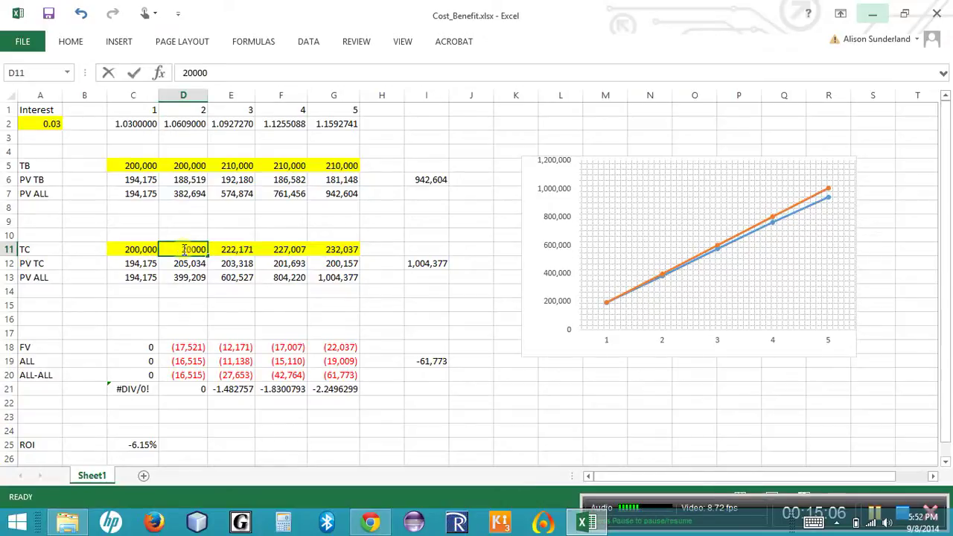
{"action": "key", "text": "Tab"}
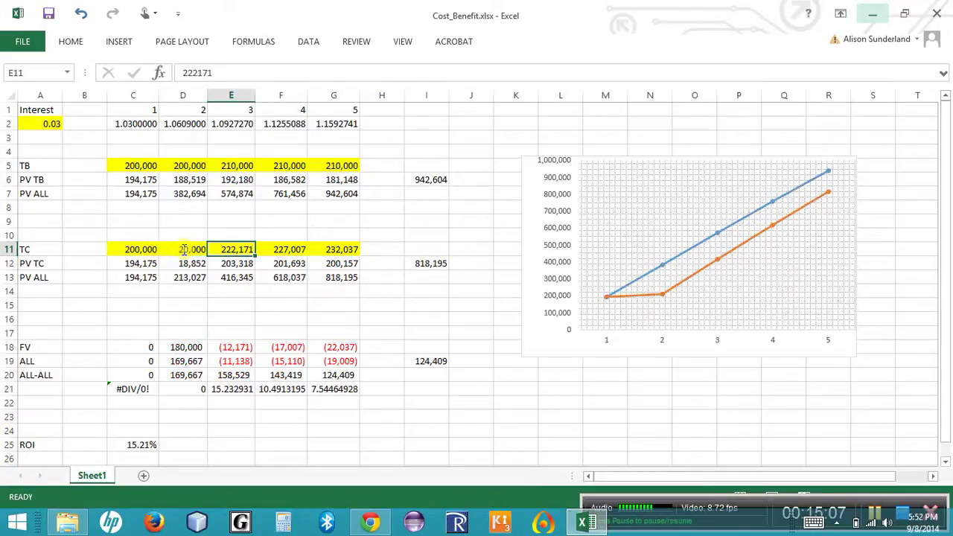
{"action": "type", "text": "25000"}
{"action": "key", "text": "Tab"}
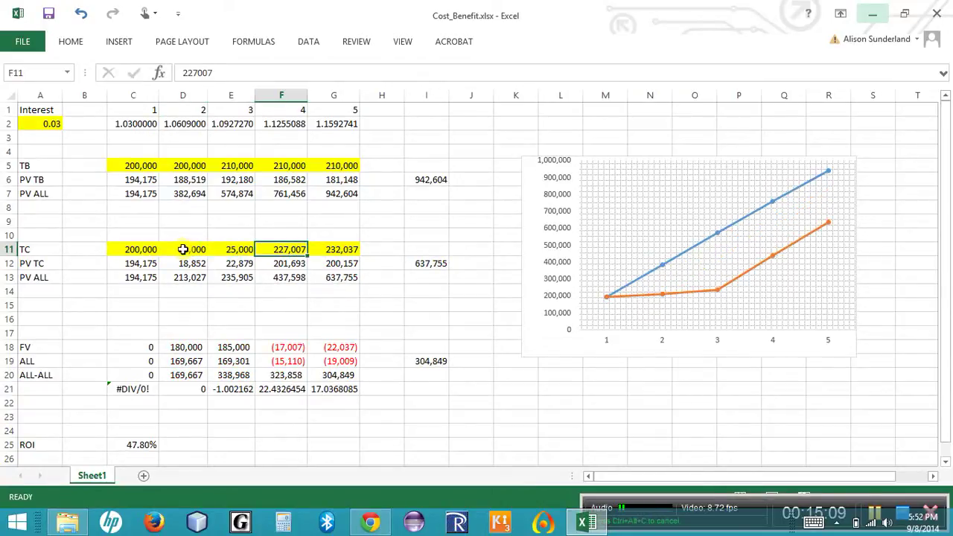
Set the year 4 cost to 100,000, fixing a typo, and the year 5 cost to 150,000.
{"action": "key", "text": "F2"}
{"action": "key", "text": "BackSpace"}
{"action": "key", "text": "BackSpace"}
{"action": "key", "text": "BackSpace"}
{"action": "key", "text": "BackSpace"}
{"action": "key", "text": "BackSpace"}
{"action": "key", "text": "BackSpace"}
{"action": "type", "text": "10000"}
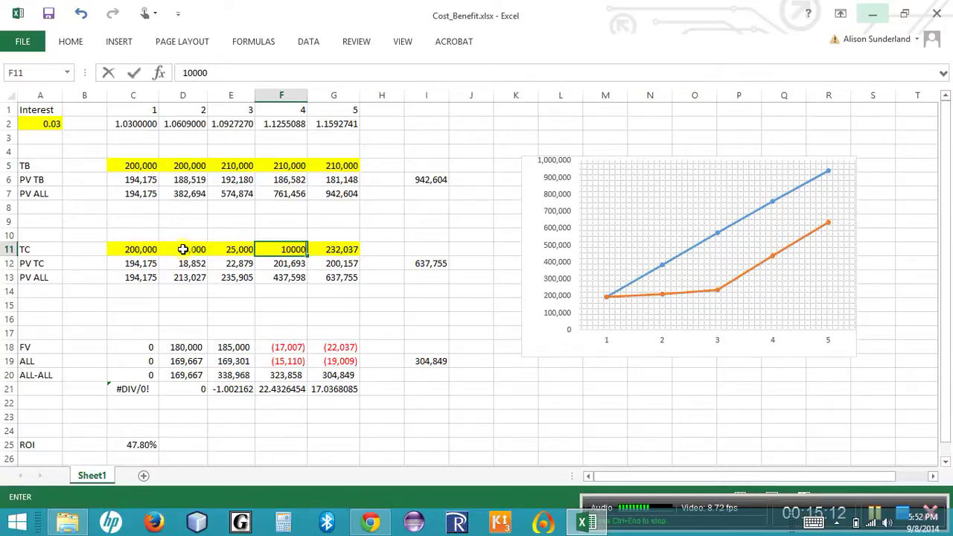
{"action": "key", "text": "Tab"}
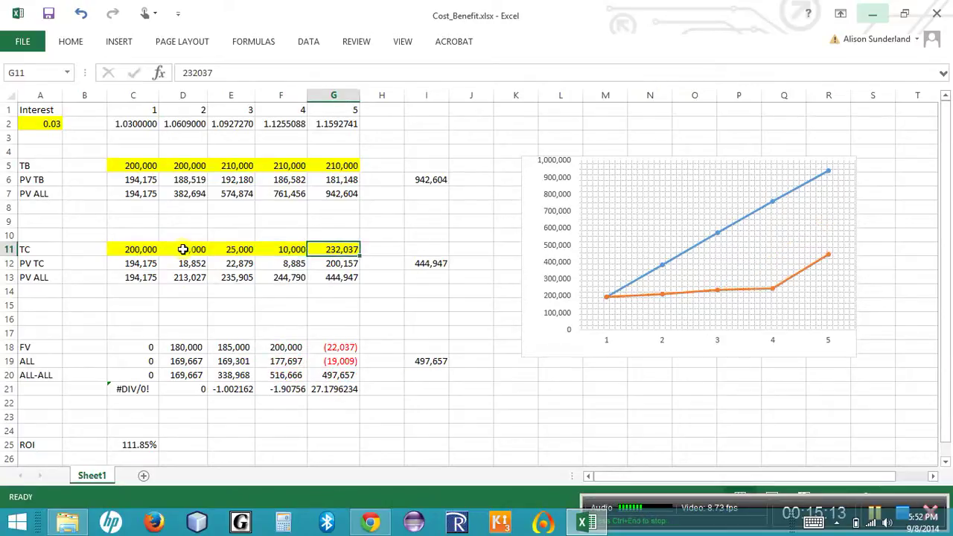
{"action": "left_click", "coordinate": [291, 249]}
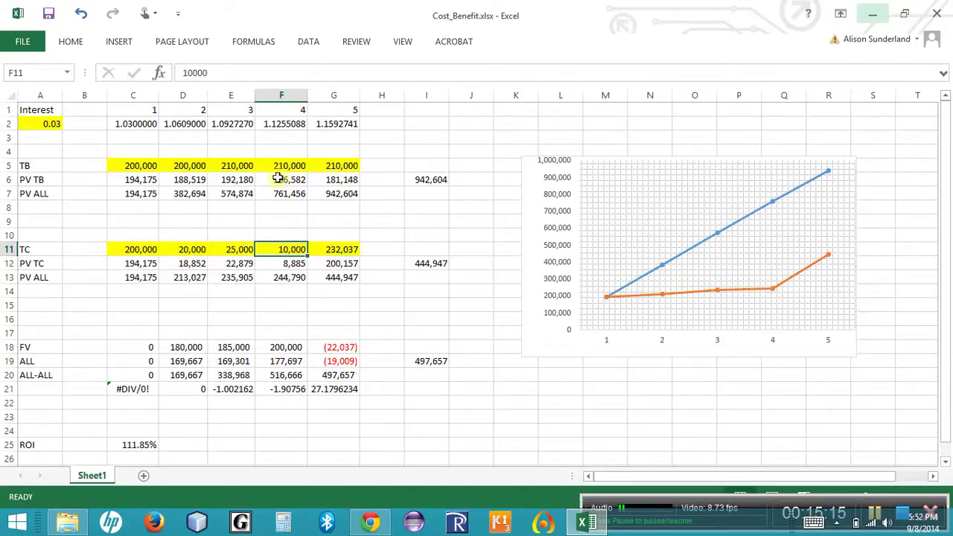
{"action": "left_click", "coordinate": [239, 75]}
{"action": "type", "text": "00"}
{"action": "key", "text": "Return"}
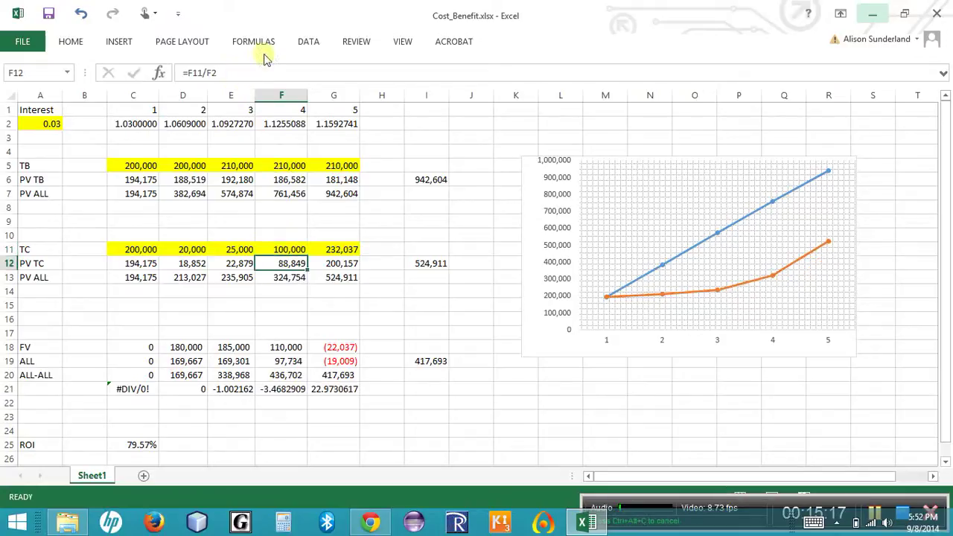
{"action": "left_click", "coordinate": [334, 250]}
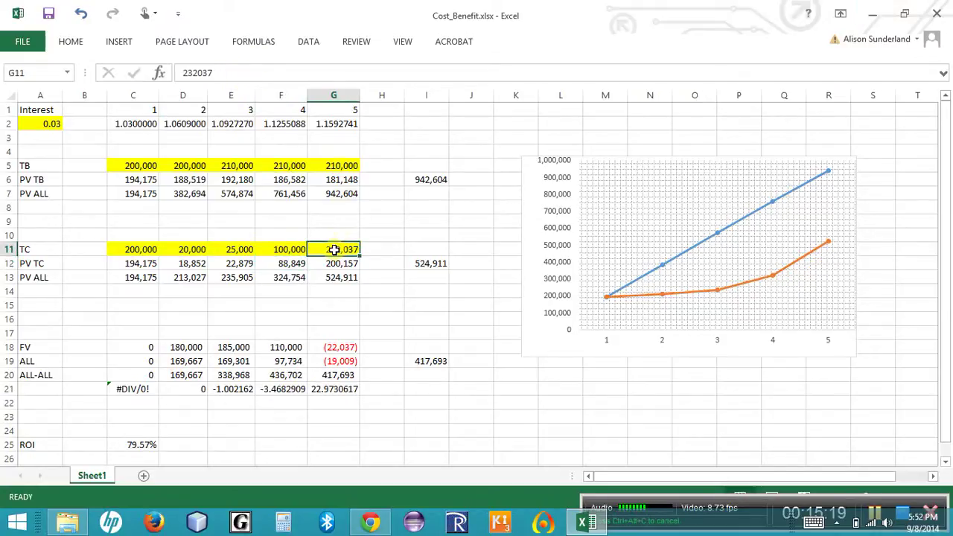
{"action": "type", "text": "150000"}
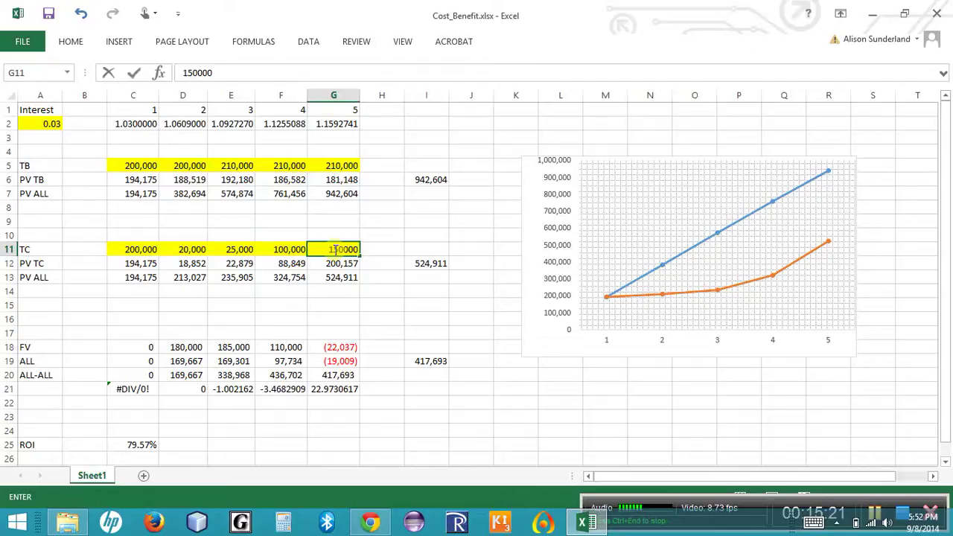
{"action": "key", "text": "Return"}
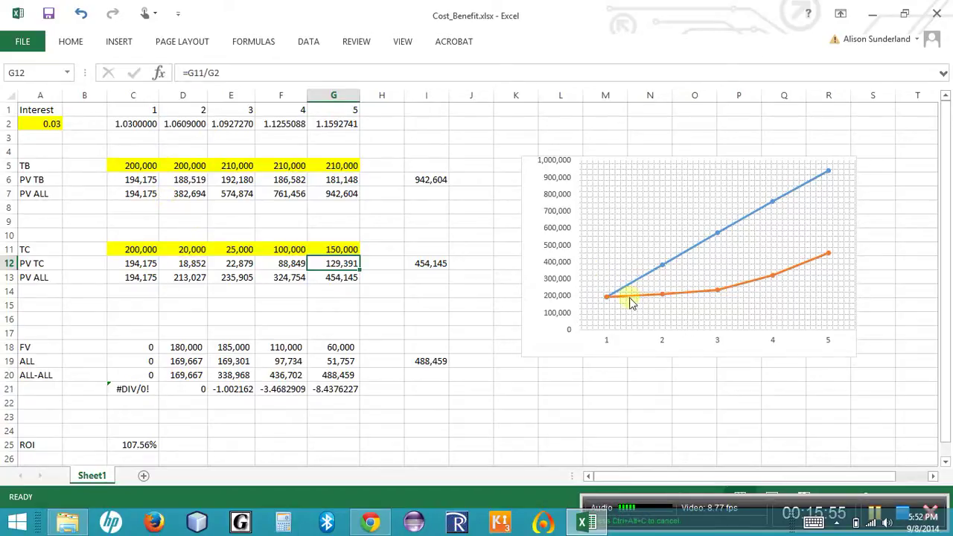
{"action": "mouse_move", "coordinate": [613, 302]}
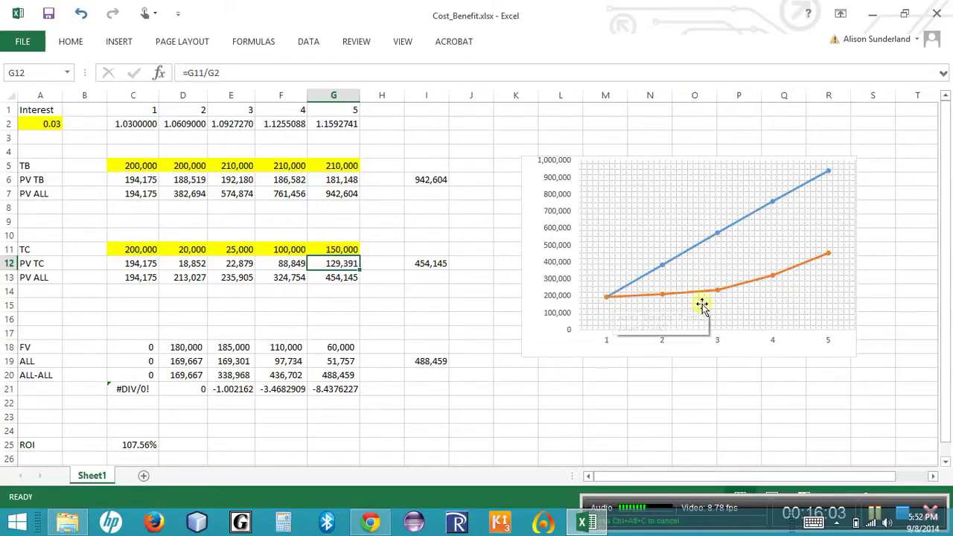
{"action": "left_click", "coordinate": [875, 511]}
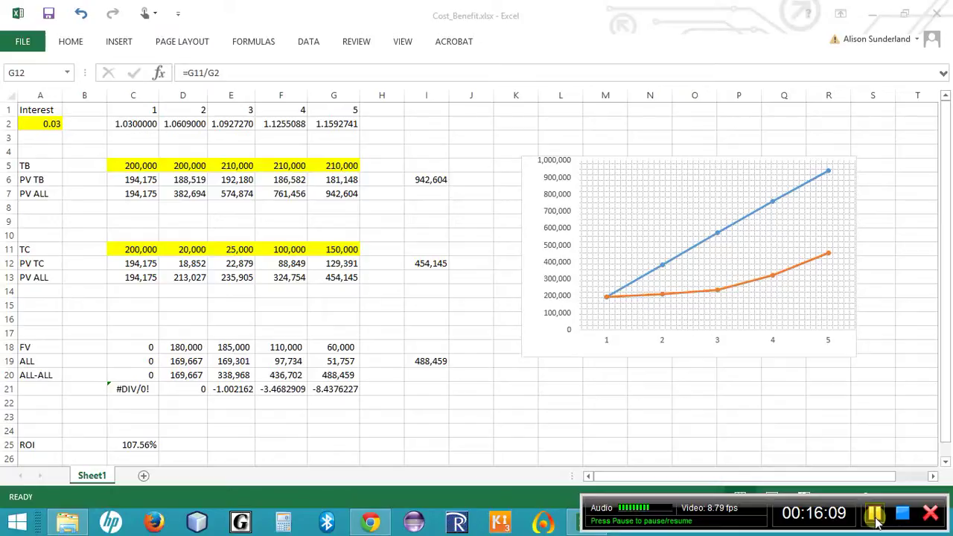
{"action": "left_click", "coordinate": [875, 517]}
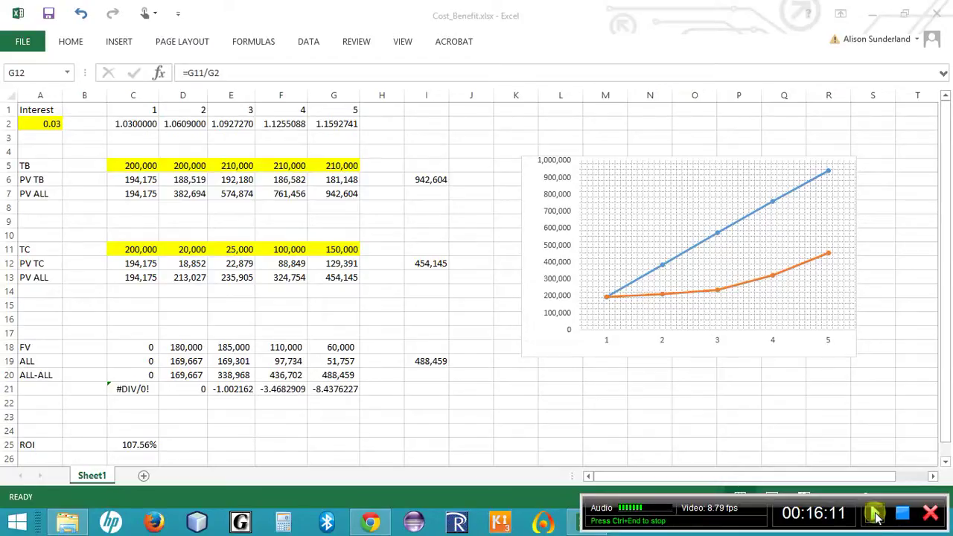
{"action": "left_click", "coordinate": [875, 517]}
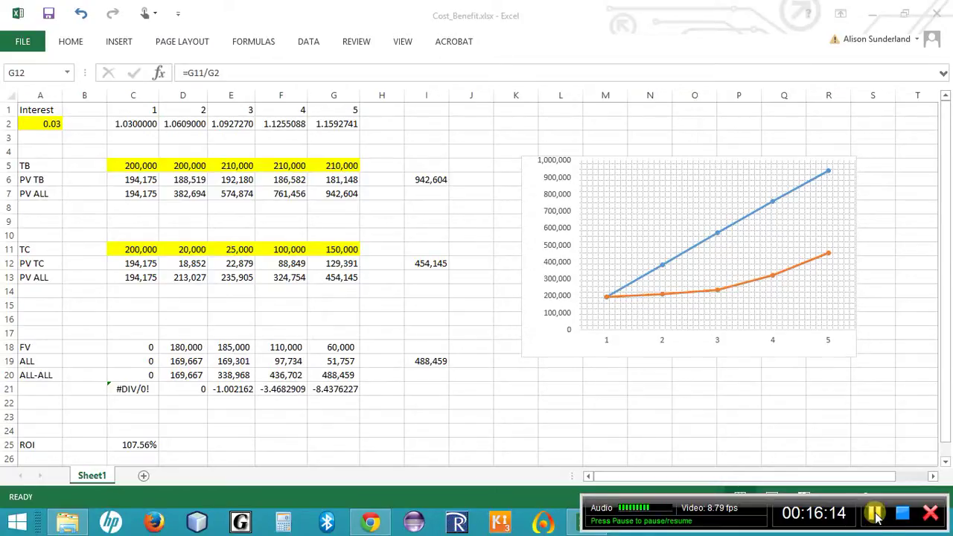